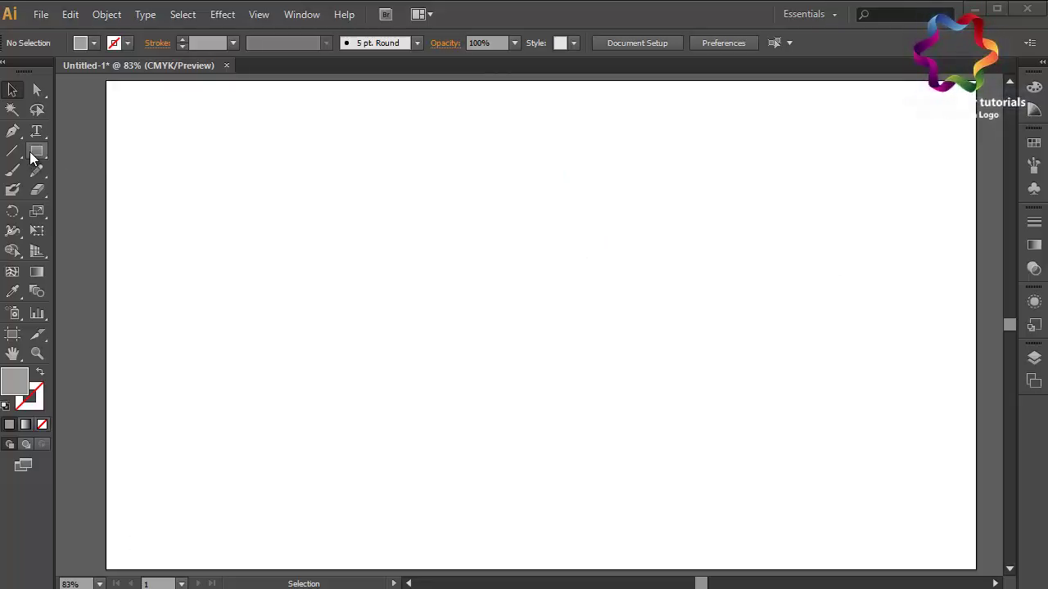
Draw a wide, flat grey rim ellipse and paste a copy of it in front.
left_click_drag(36, 151, 140, 187)
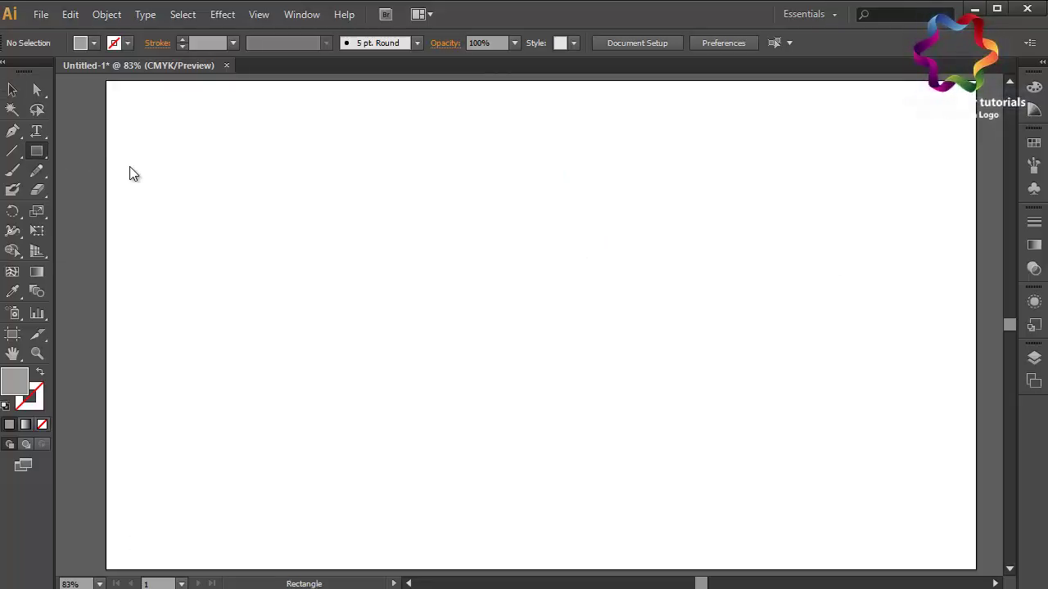
left_click_drag(319, 278, 471, 319)
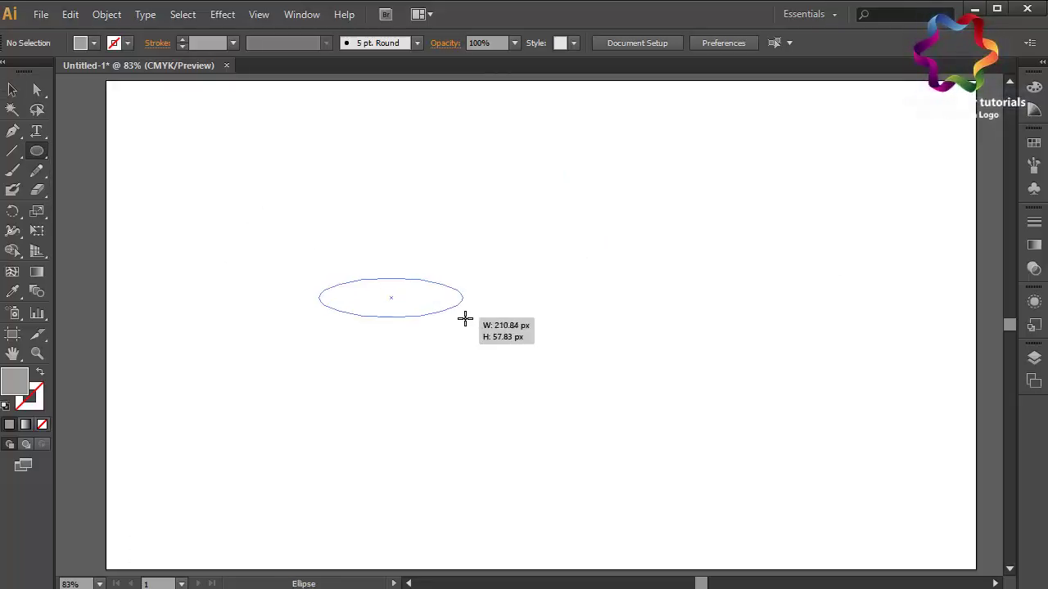
left_click(20, 85)
left_click(70, 14)
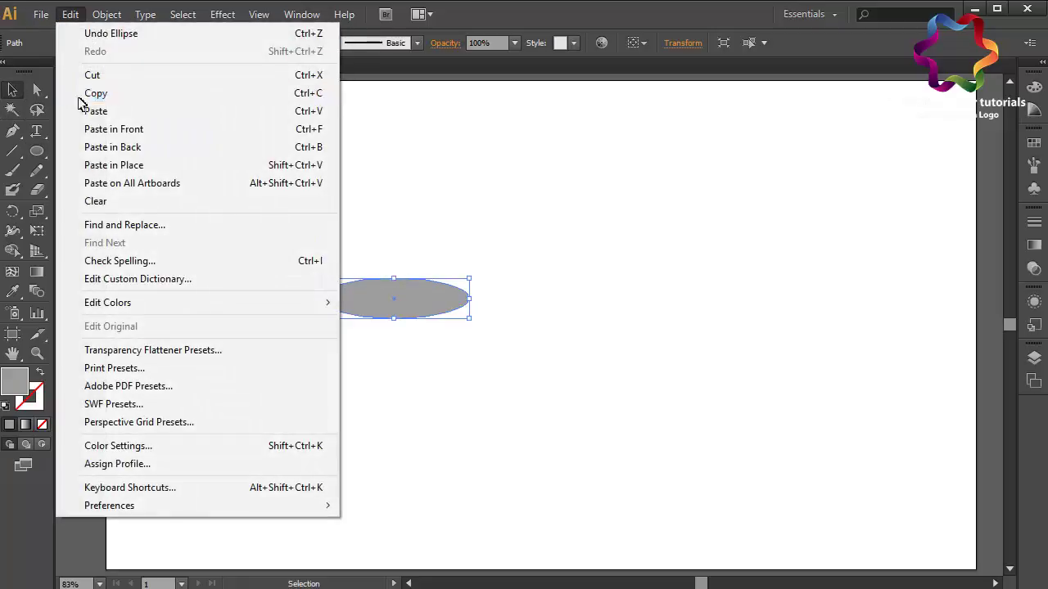
left_click(90, 92)
left_click(64, 16)
left_click(92, 128)
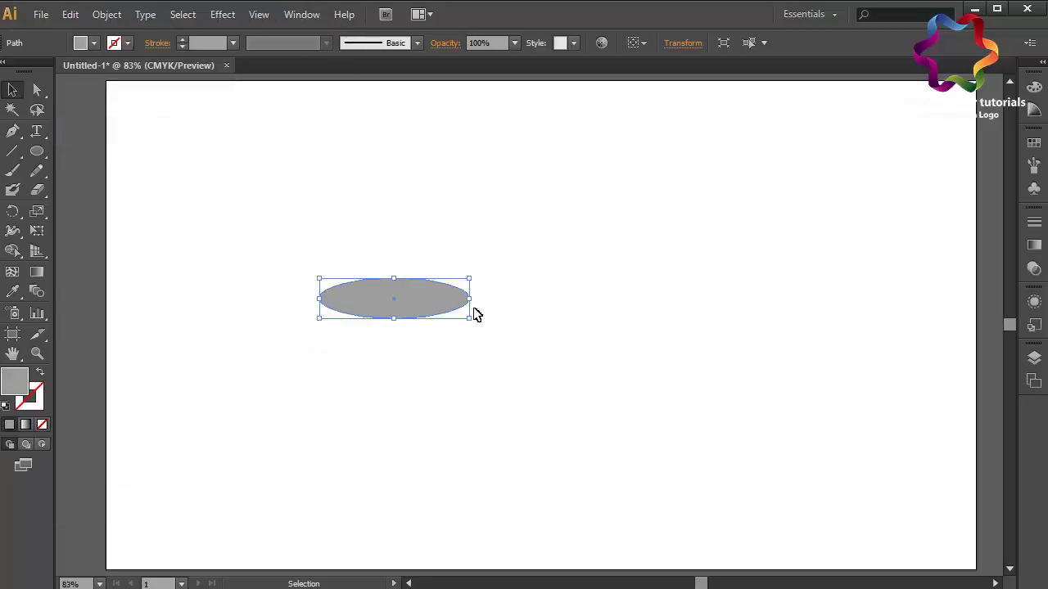
Narrow the front copy from its left and fill it white, leaving a grey crescent.
left_click_drag(320, 299, 332, 301)
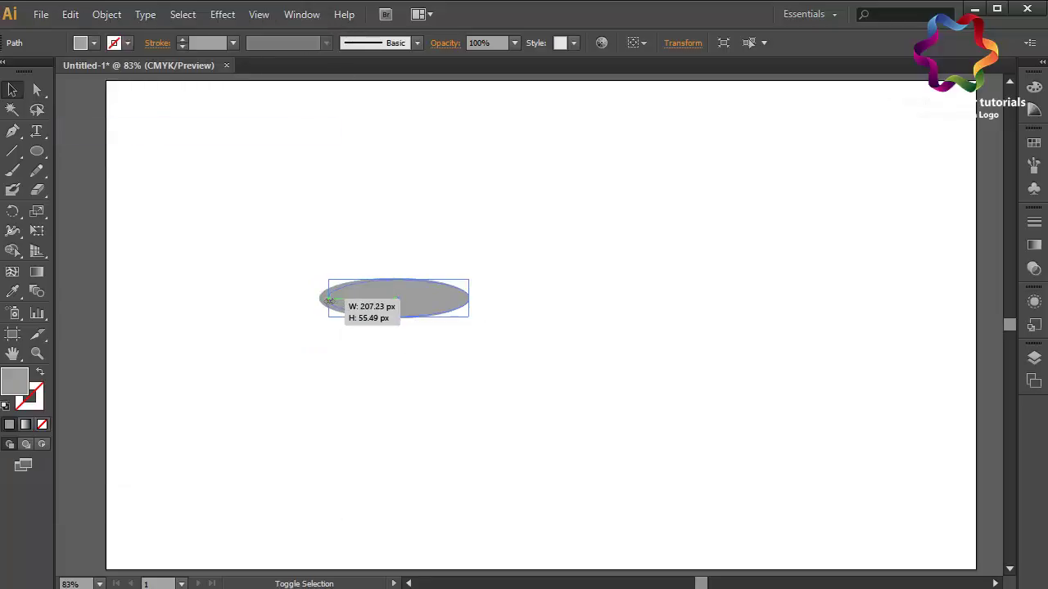
left_click_drag(332, 301, 333, 298)
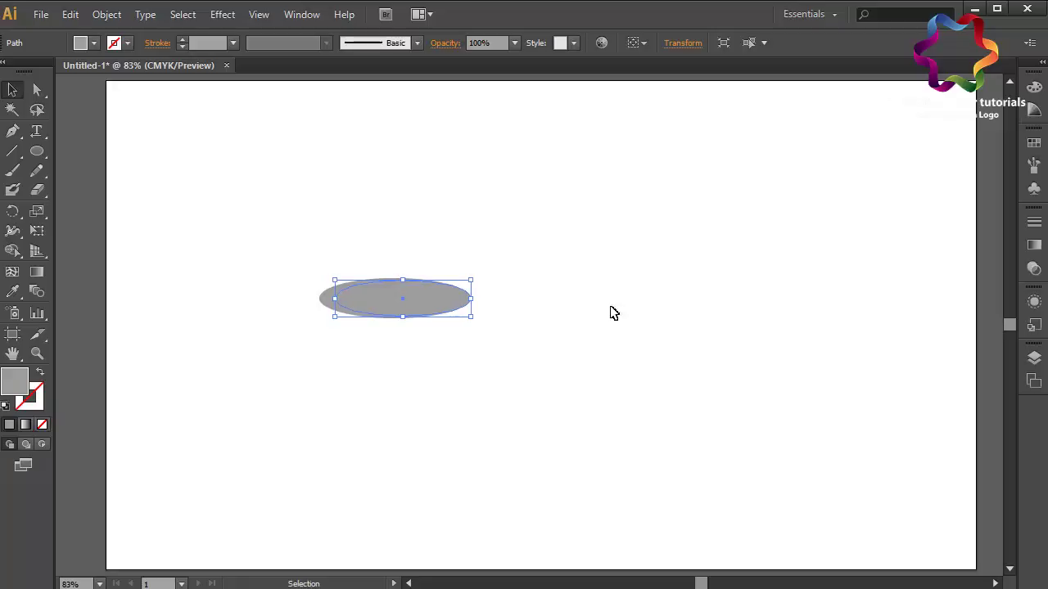
left_click_drag(546, 183, 316, 395)
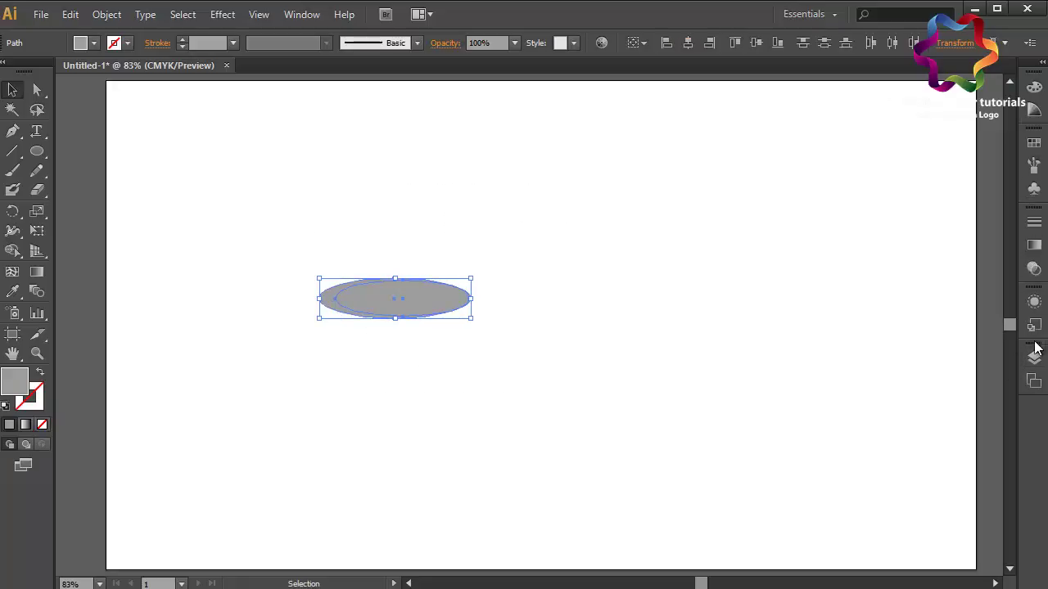
left_click(524, 337)
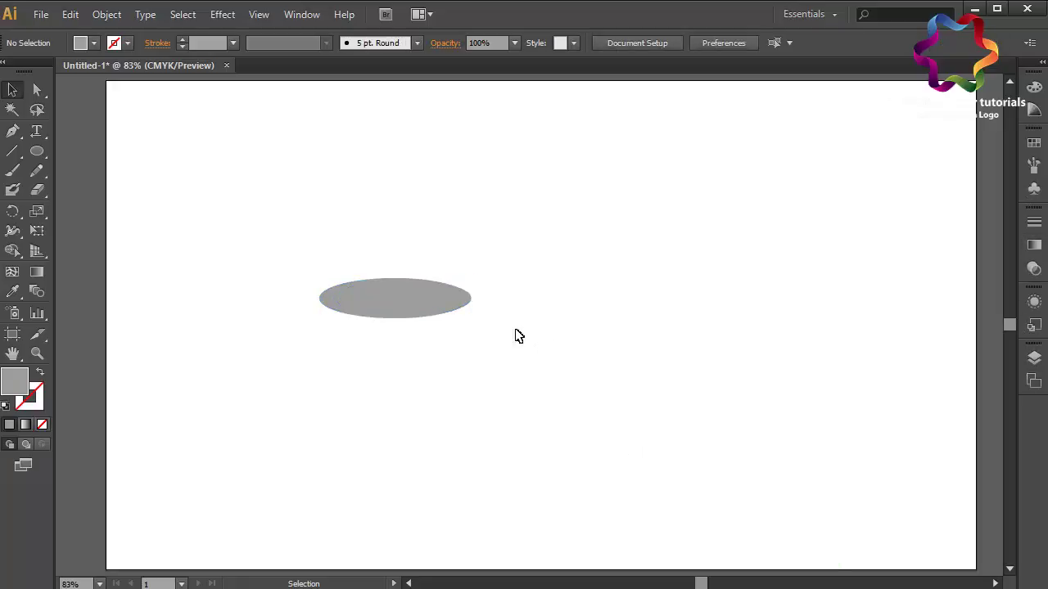
left_click(446, 306)
left_click(1033, 142)
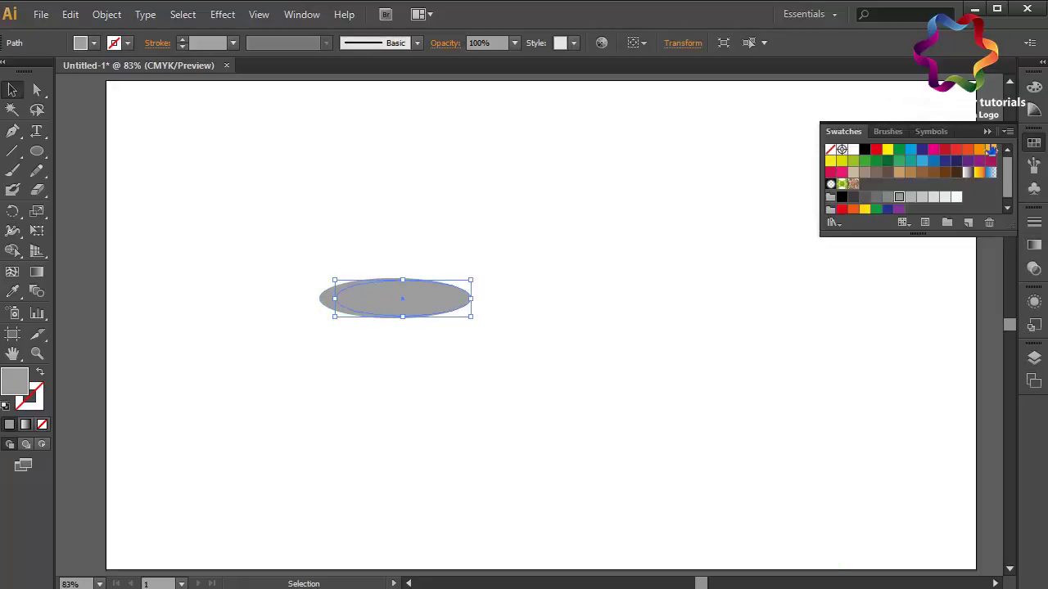
left_click(853, 150)
left_click(643, 294)
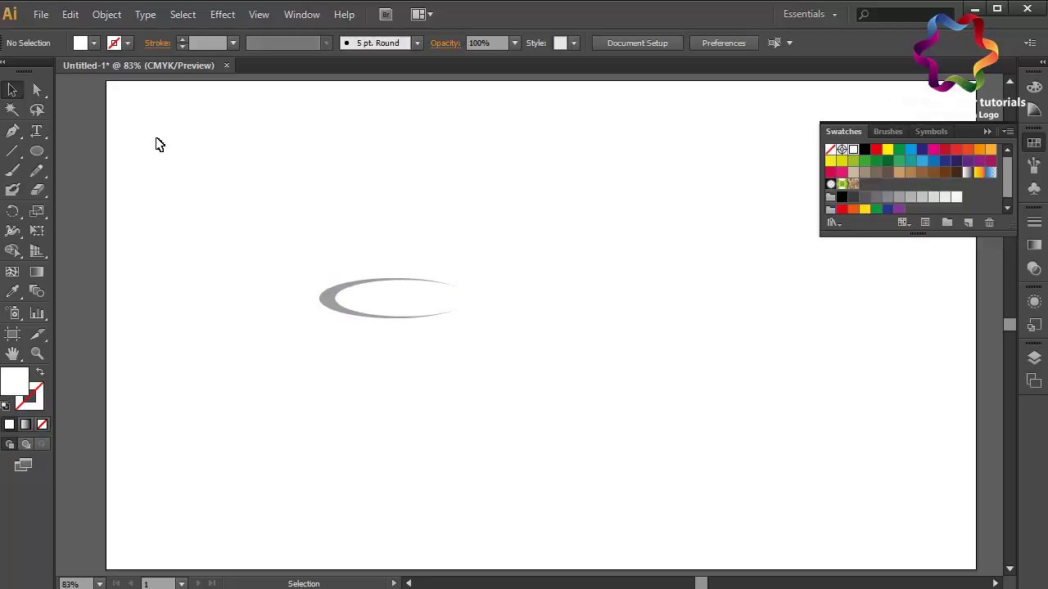
Draw another white ellipse overlapping the rim's lower left, then deselect it.
left_click(37, 151)
left_click_drag(215, 330, 325, 470)
key("ctrl+shift+a")
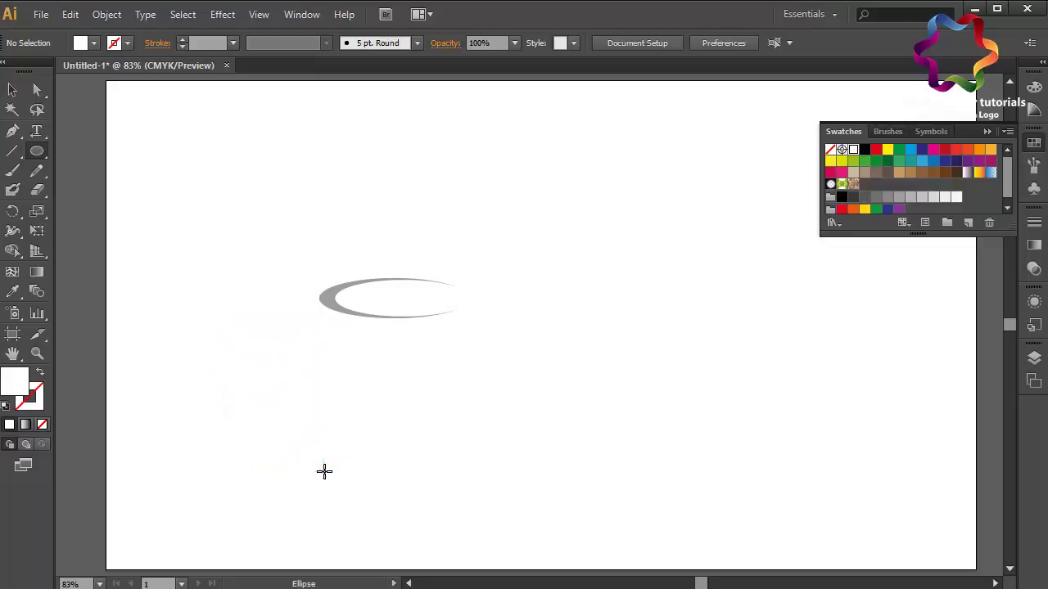
Pen a cup body from the rim's left edge, round the bottom, to its right end; fill it grey.
left_click(12, 131)
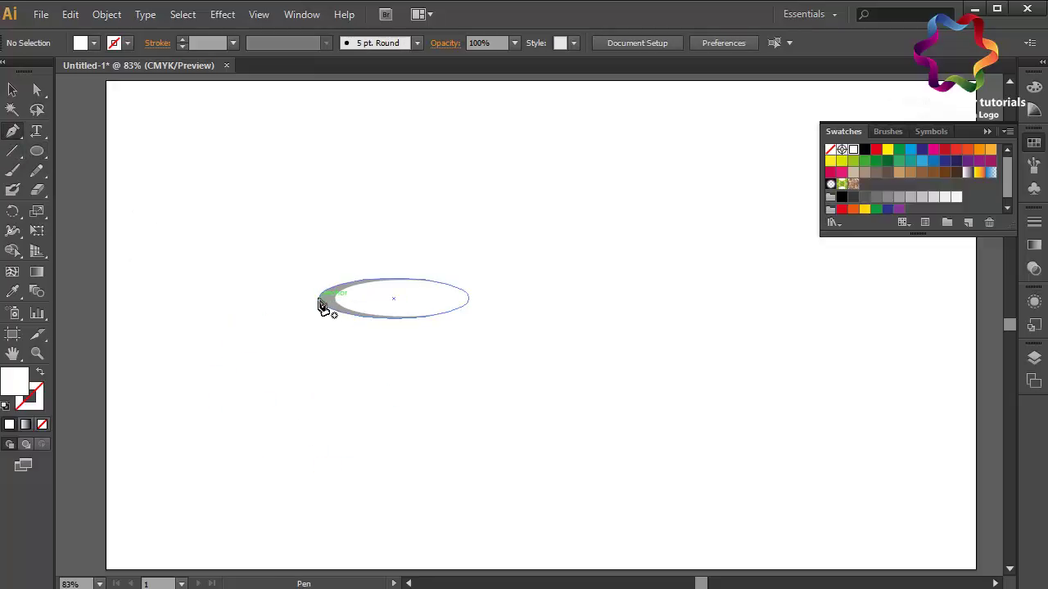
left_click(319, 300)
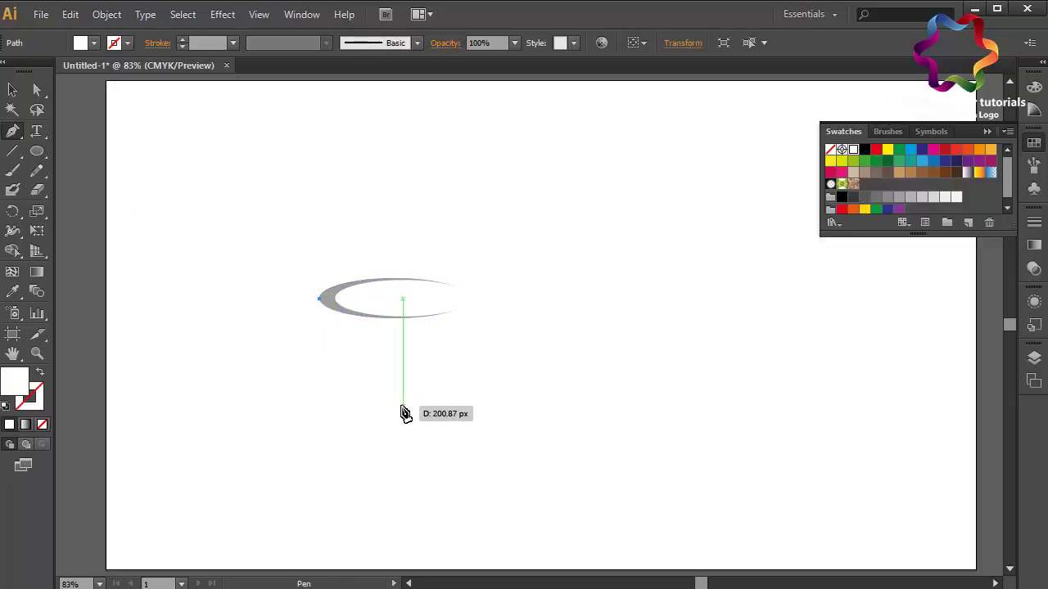
left_click_drag(402, 405, 484, 408)
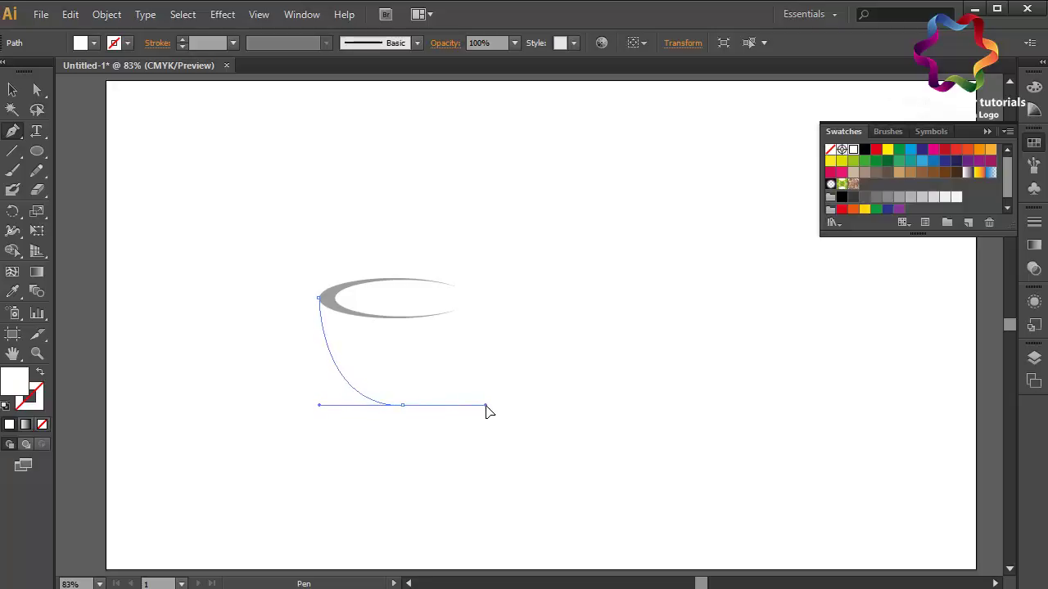
left_click_drag(488, 410, 485, 410)
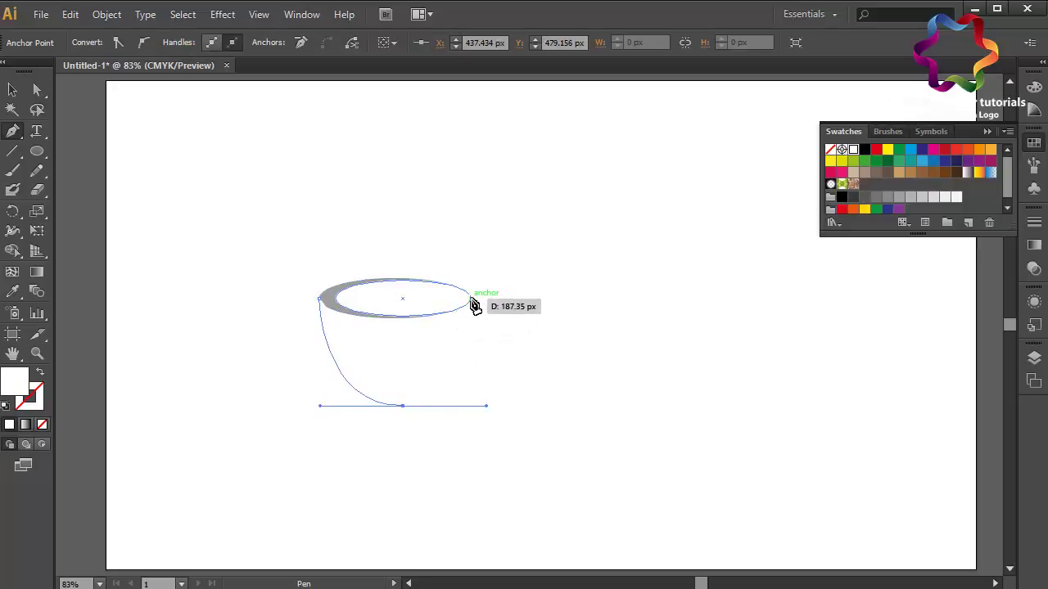
mouse_move(471, 300)
left_mouse_down()
mouse_move(456, 381)
mouse_move(402, 402)
mouse_move(324, 401)
mouse_move(338, 302)
mouse_move(327, 301)
left_mouse_up()
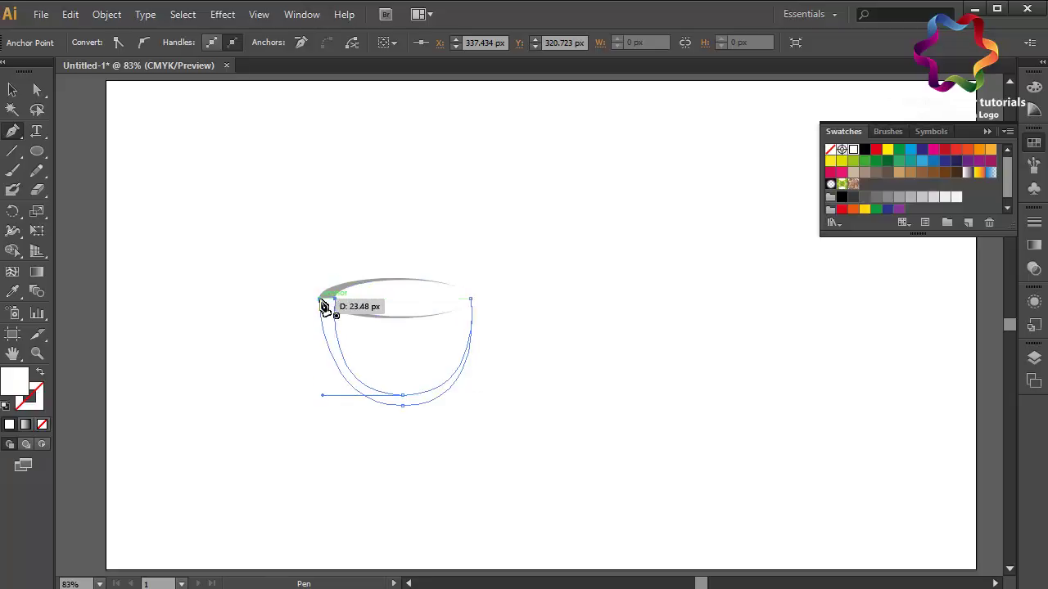
left_click(900, 198)
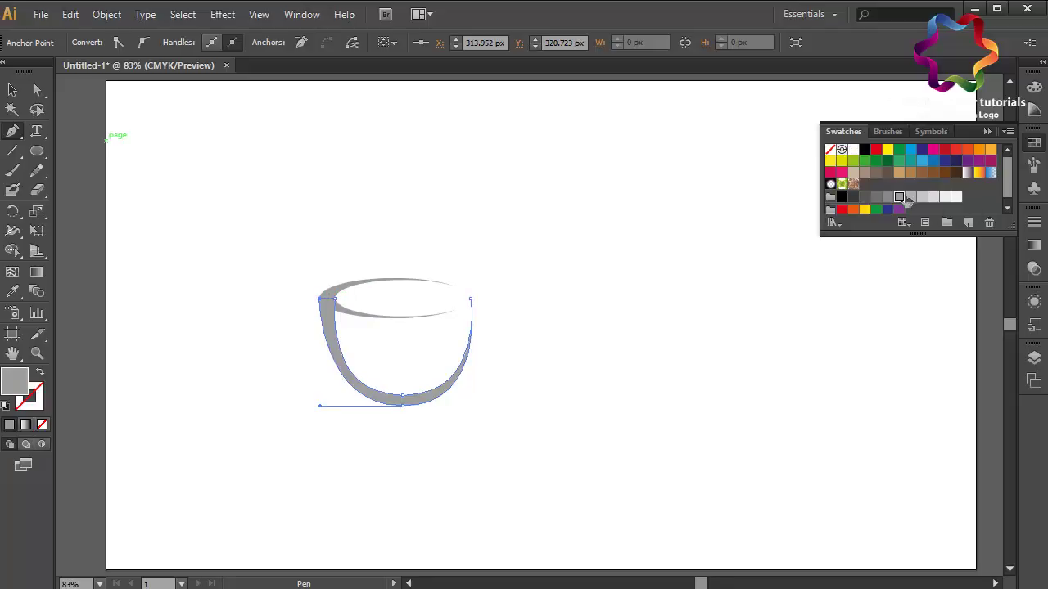
Reshape the cup's bottom curve by moving its bottom anchor point.
left_click(36, 97)
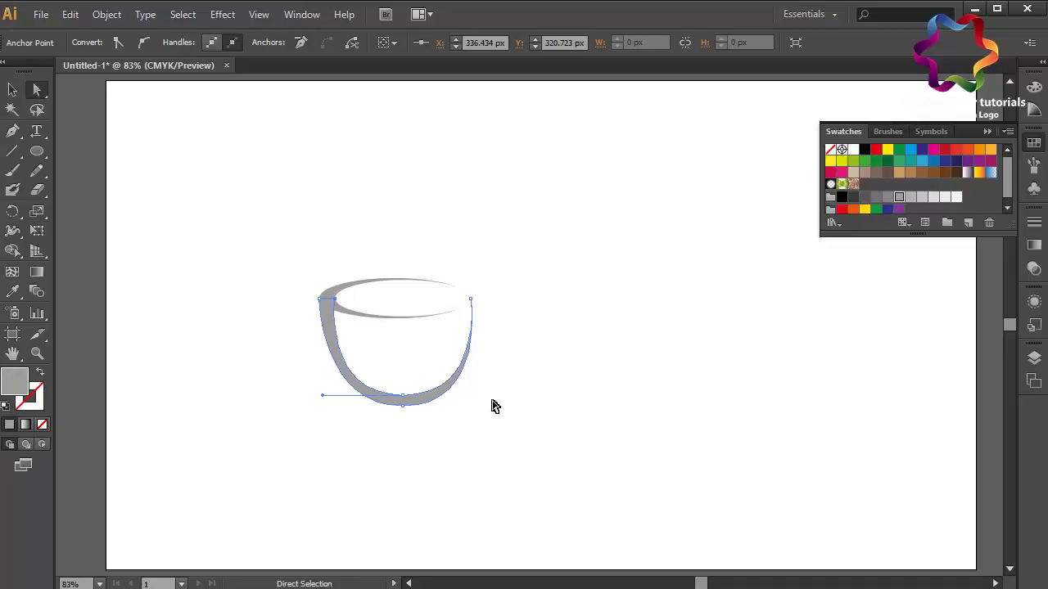
left_click(494, 406)
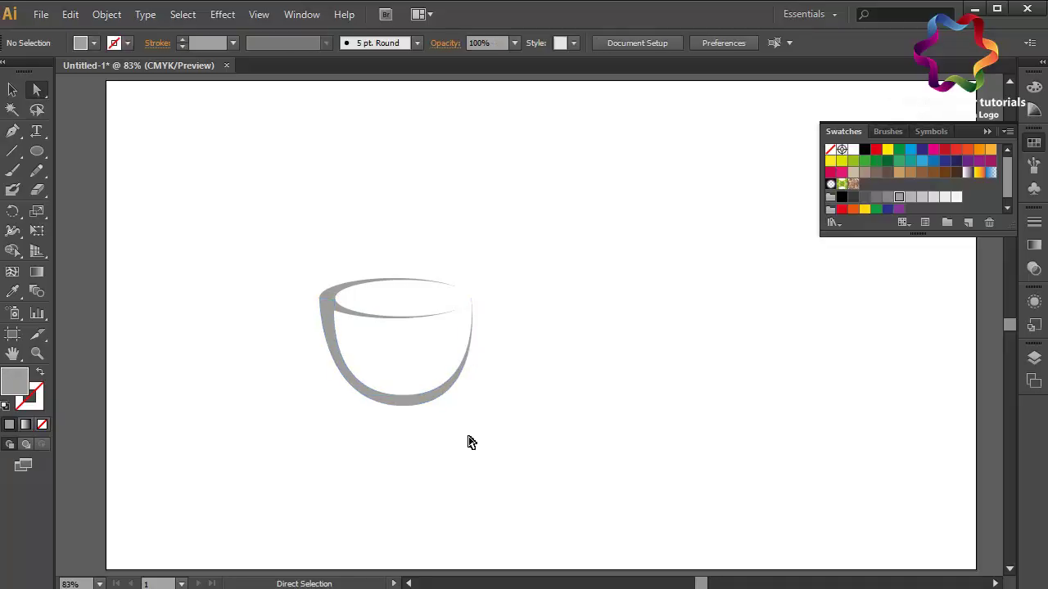
left_click(402, 397)
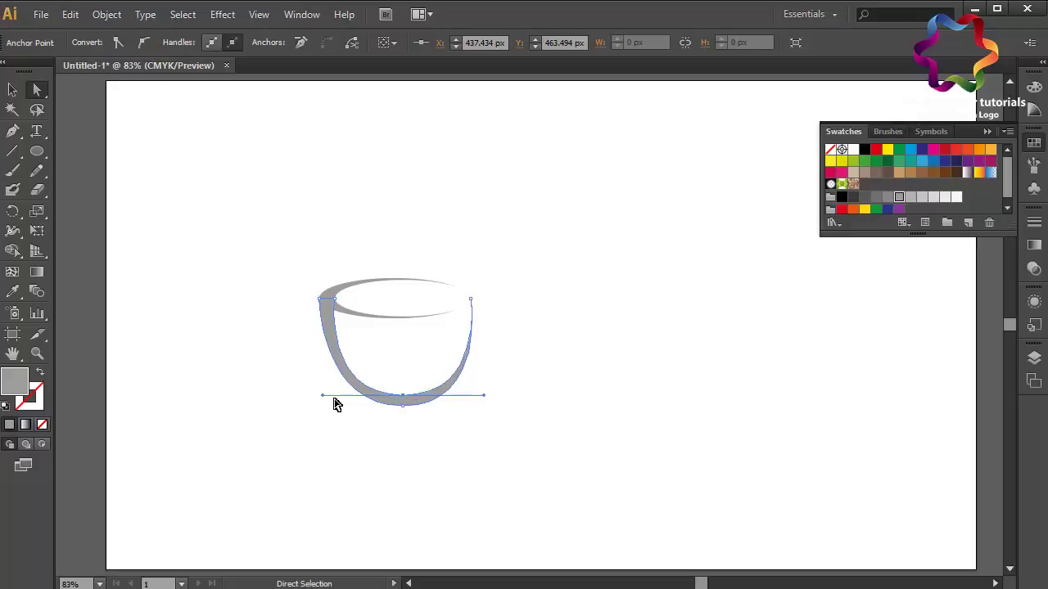
left_click_drag(323, 395, 332, 395)
left_click(402, 449)
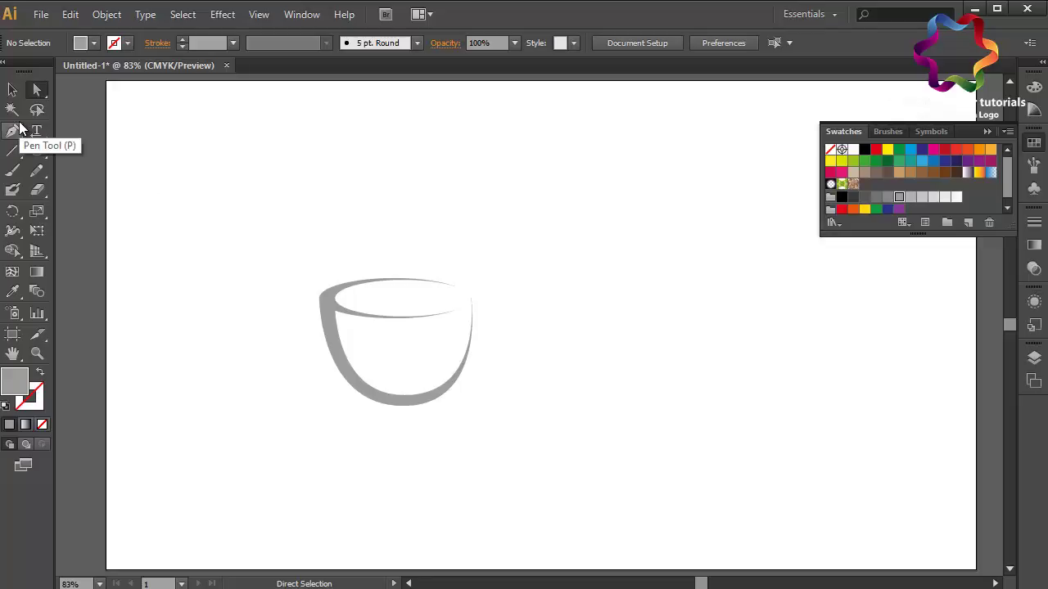
Start the handle path at the cup's right rim and curve its outer upper edge.
left_click(18, 129)
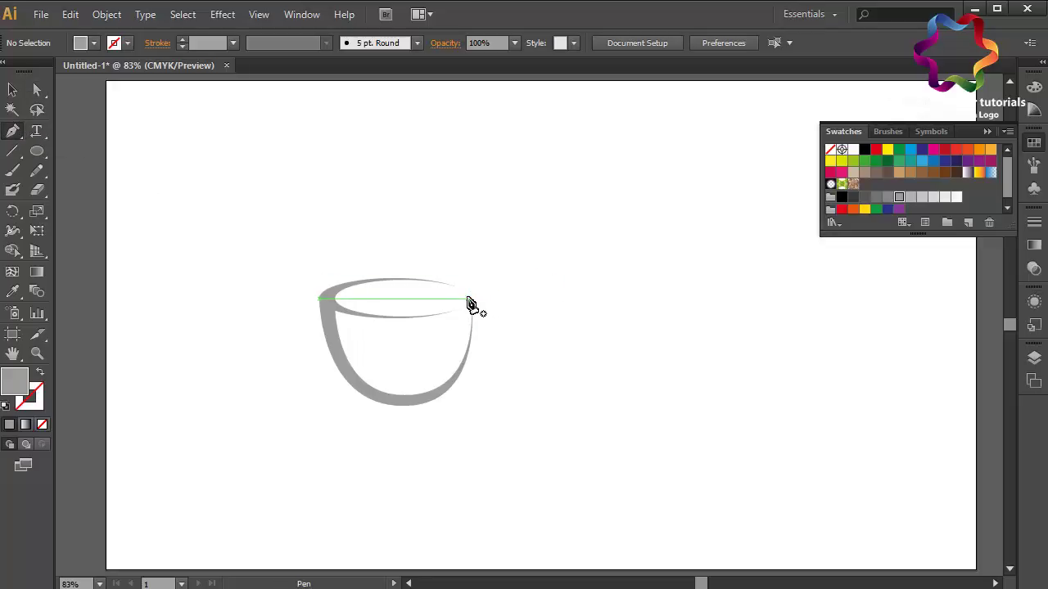
left_click(469, 298)
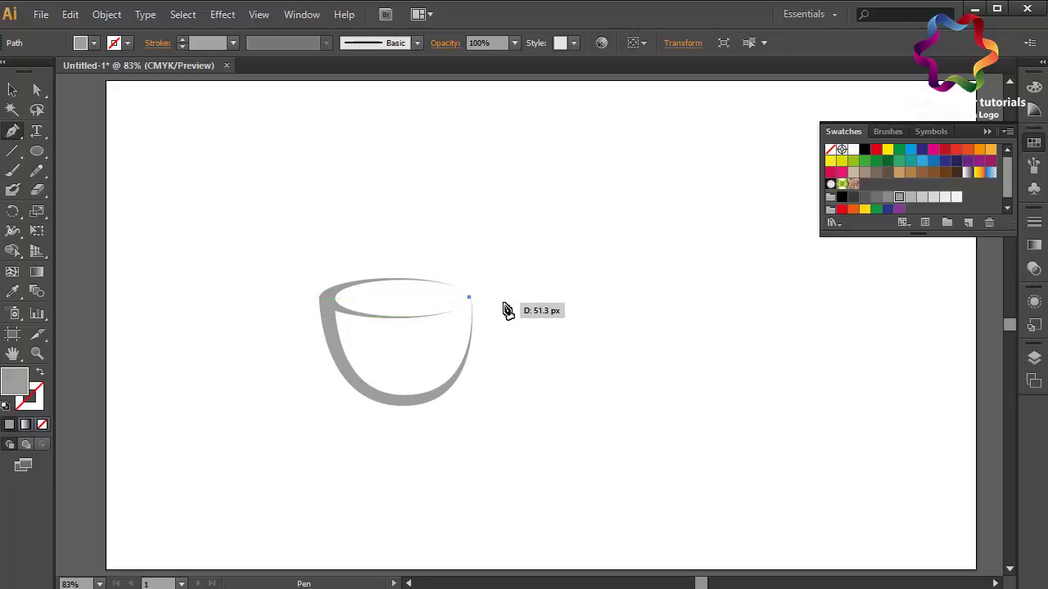
left_click(507, 302)
left_click_drag(511, 310, 517, 333)
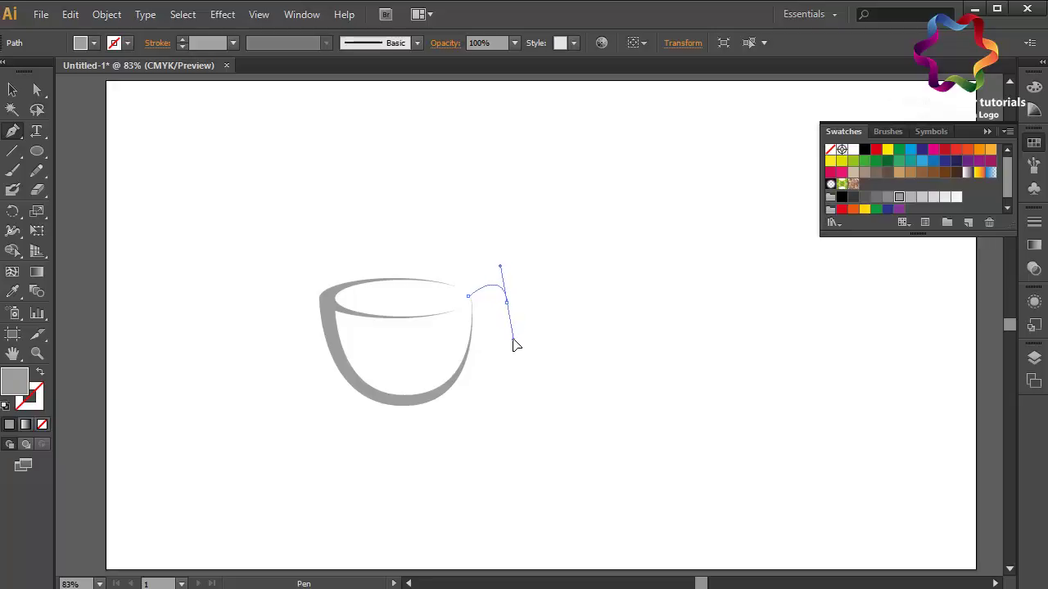
mouse_move(517, 342)
left_mouse_down()
mouse_move(447, 367)
mouse_move(514, 349)
mouse_move(519, 309)
left_mouse_up()
Bring the handle back to the rim along a curved inner edge and deselect it.
left_click(473, 362)
left_click(469, 296)
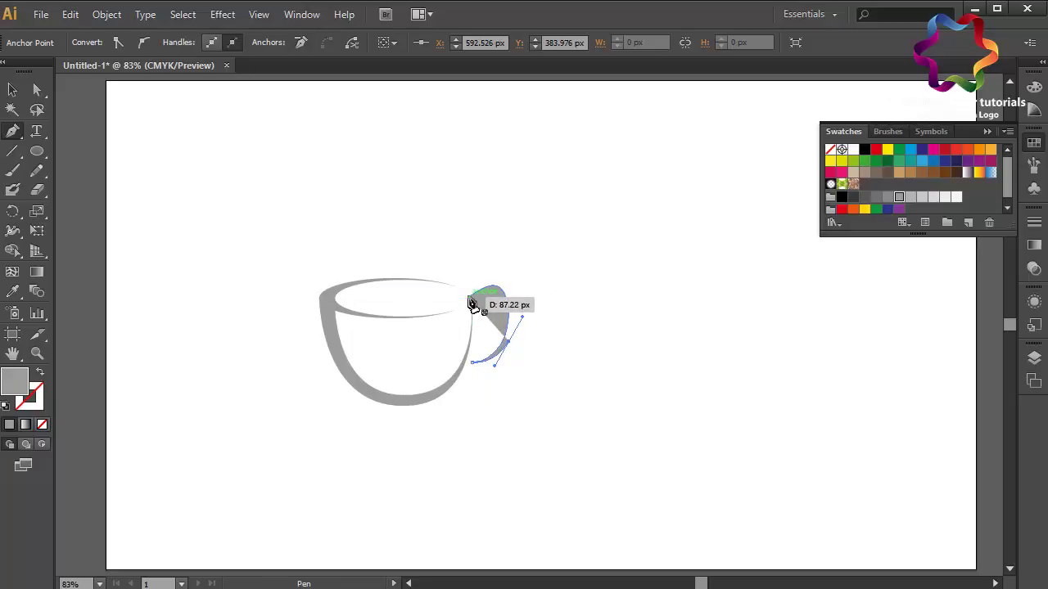
mouse_move(440, 323)
left_mouse_down()
mouse_move(415, 349)
mouse_move(426, 349)
left_mouse_up()
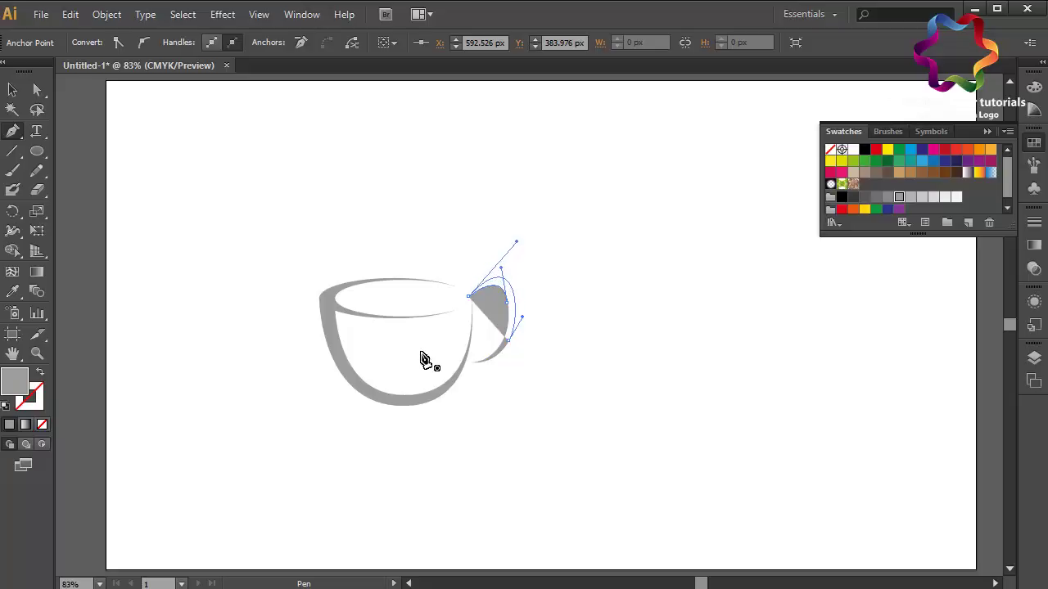
left_click_drag(424, 359, 424, 358)
key("v")
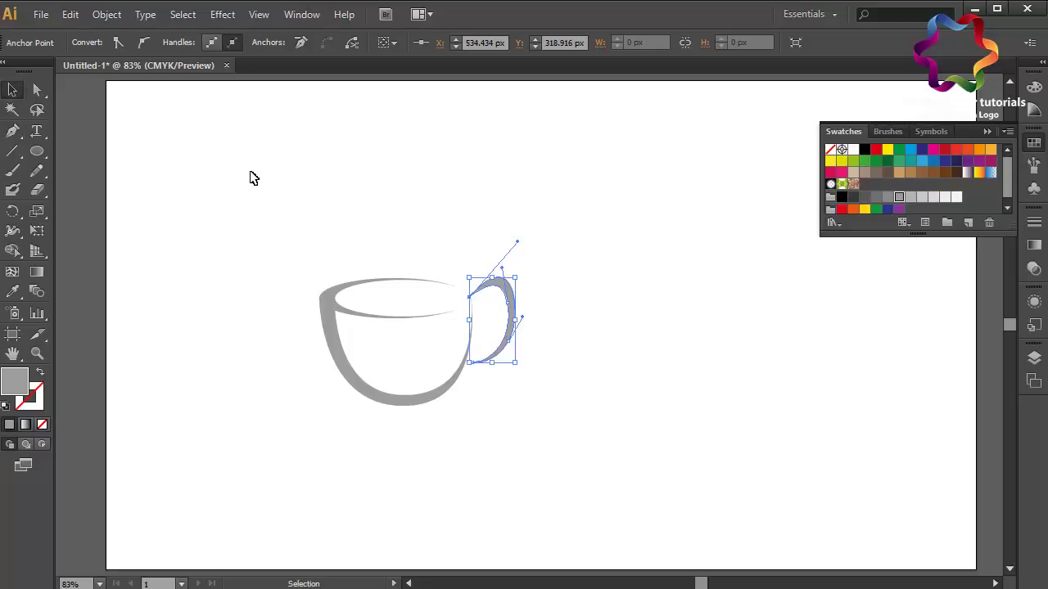
left_click(251, 174)
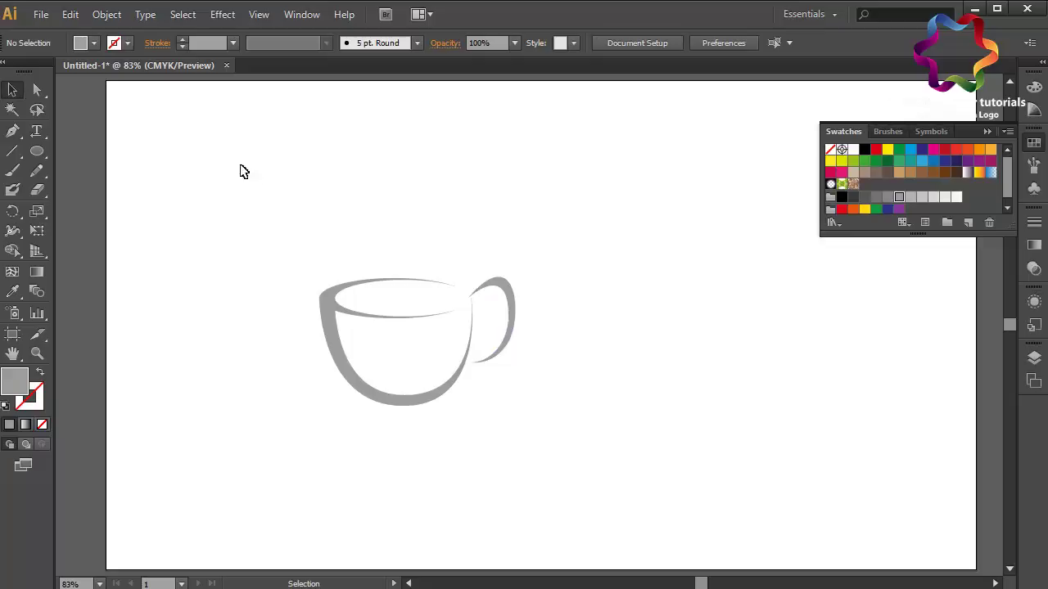
Draw a flat saucer ellipse below the cup and paste a copy in front.
left_click(37, 151)
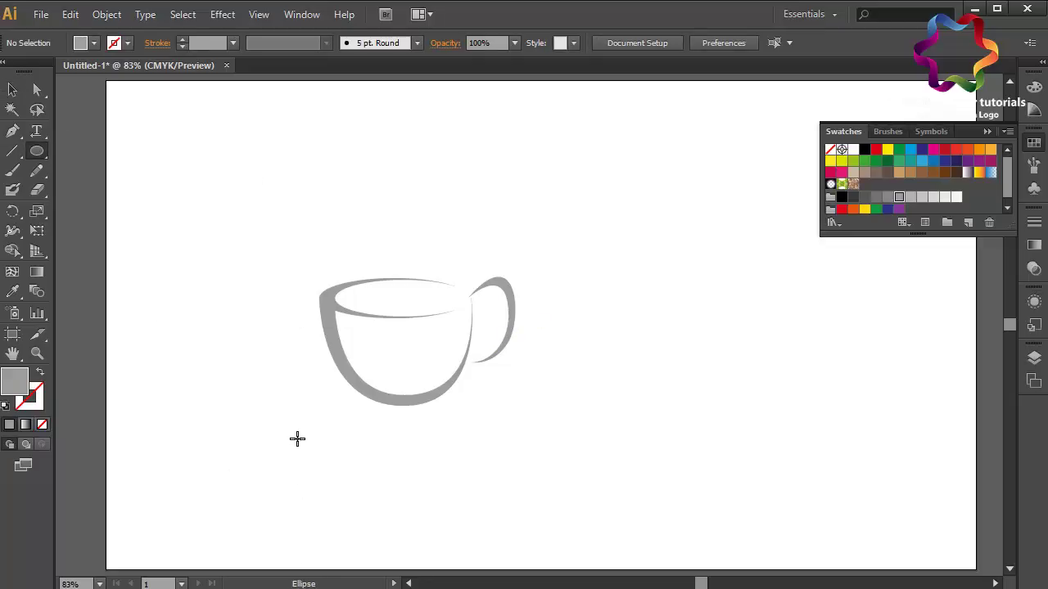
left_click_drag(296, 422, 513, 443)
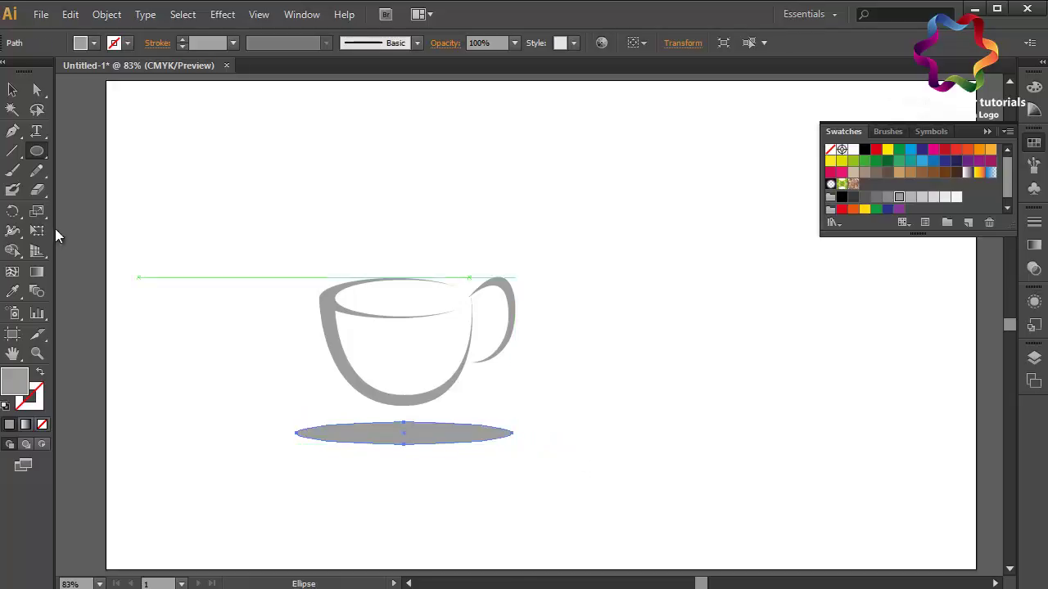
left_click(12, 91)
left_click(71, 14)
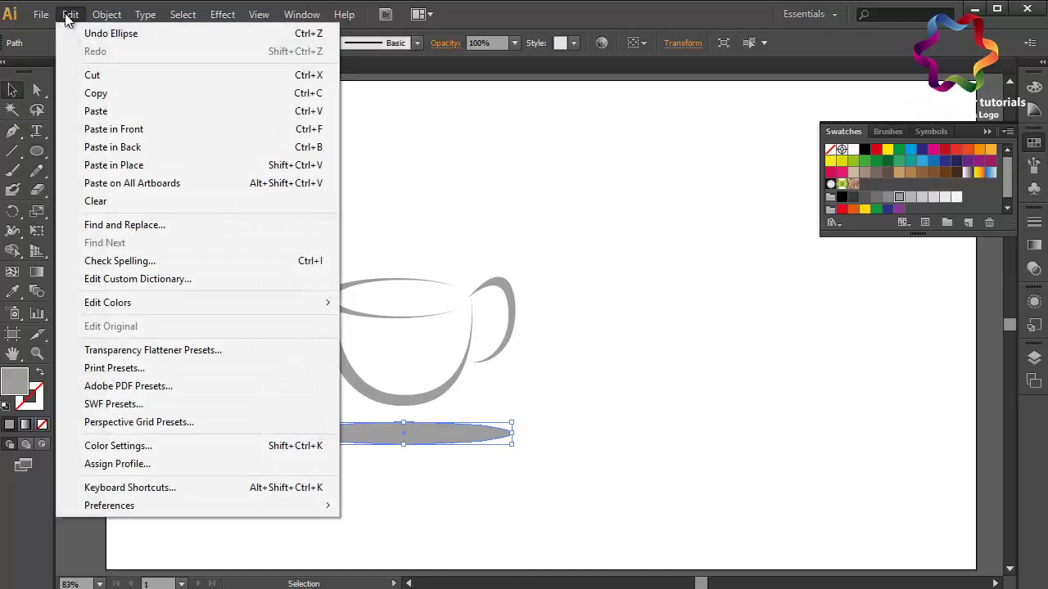
left_click(82, 96)
left_click(67, 15)
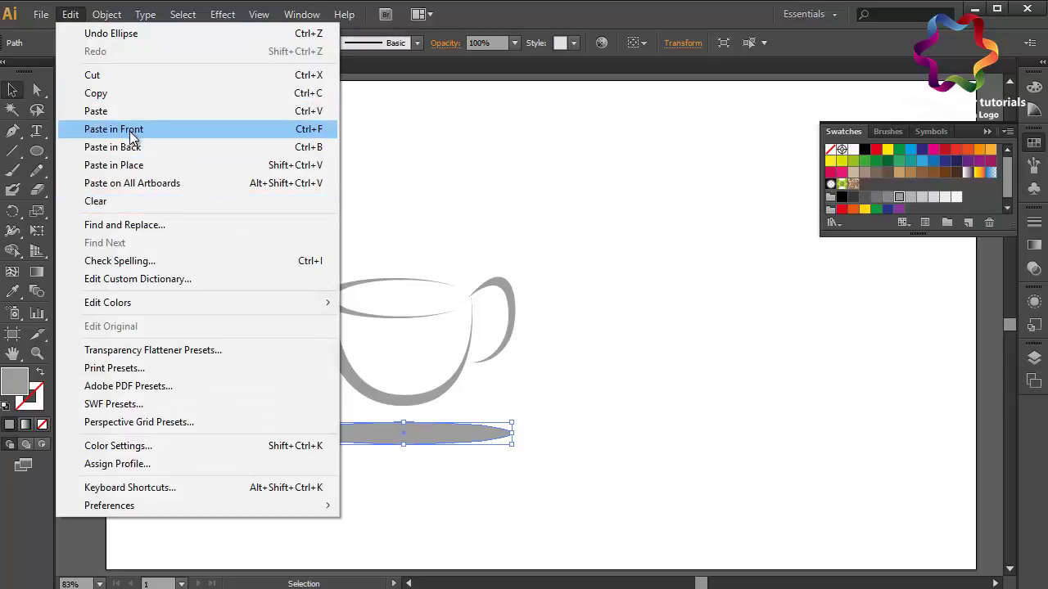
left_click(130, 131)
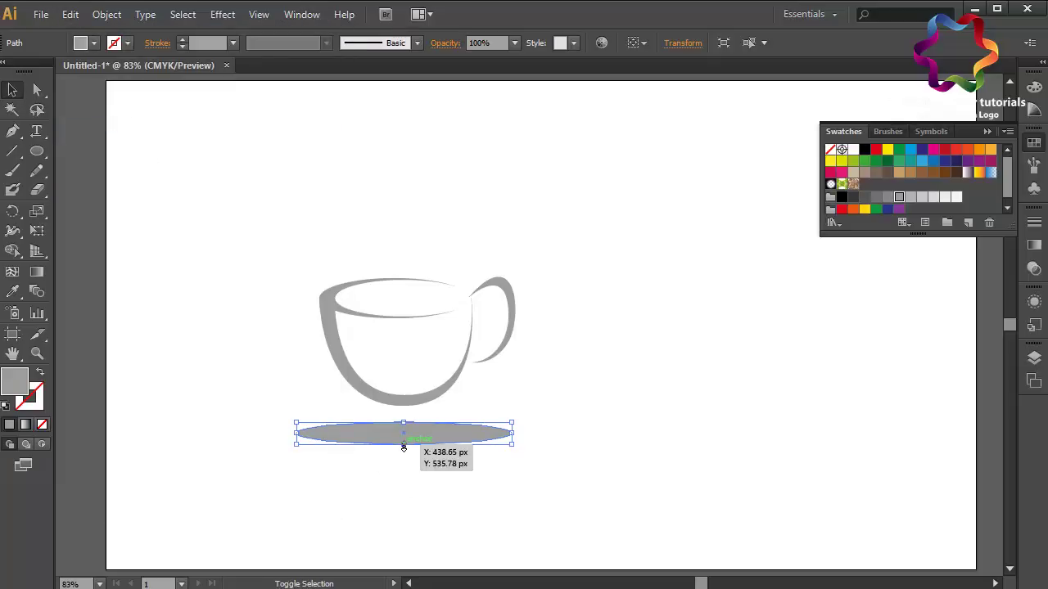
Shrink the copy from its bottom edge into a smaller inner ellipse filled white.
left_click_drag(403, 444, 403, 418)
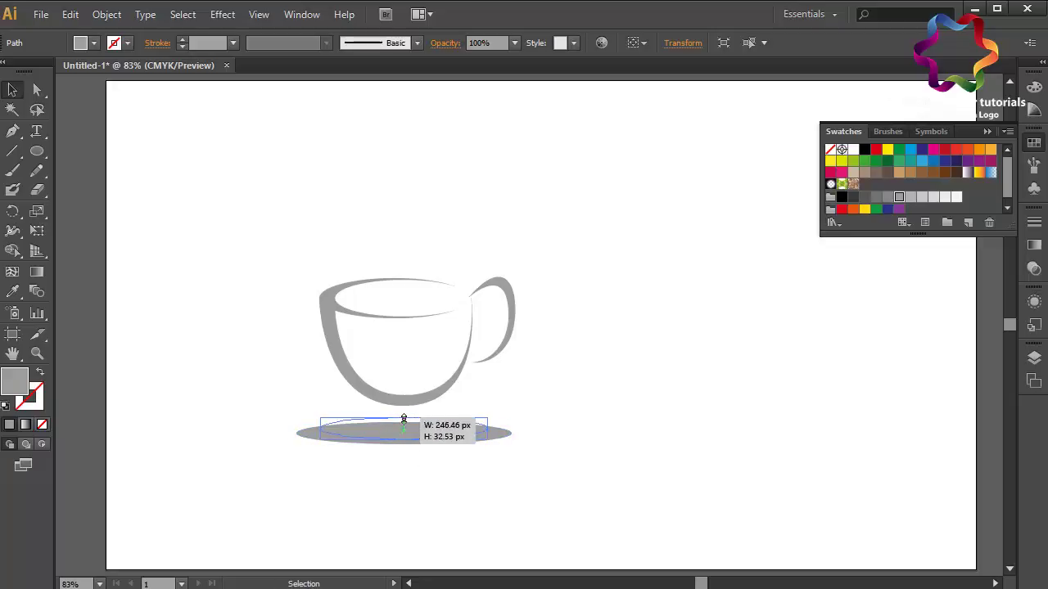
left_click_drag(403, 418, 405, 421)
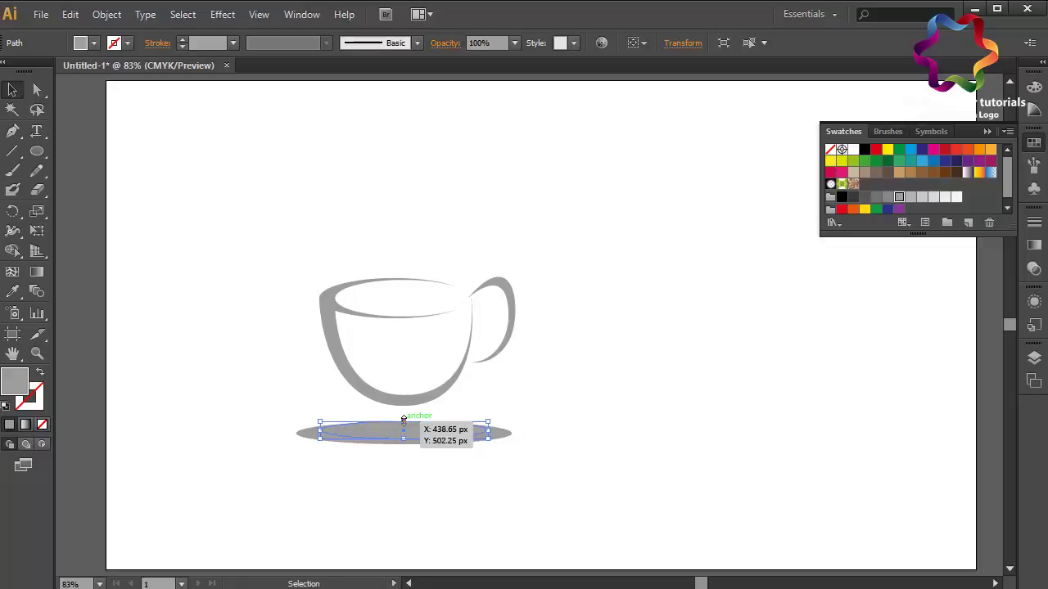
left_click(527, 436)
left_click(451, 433)
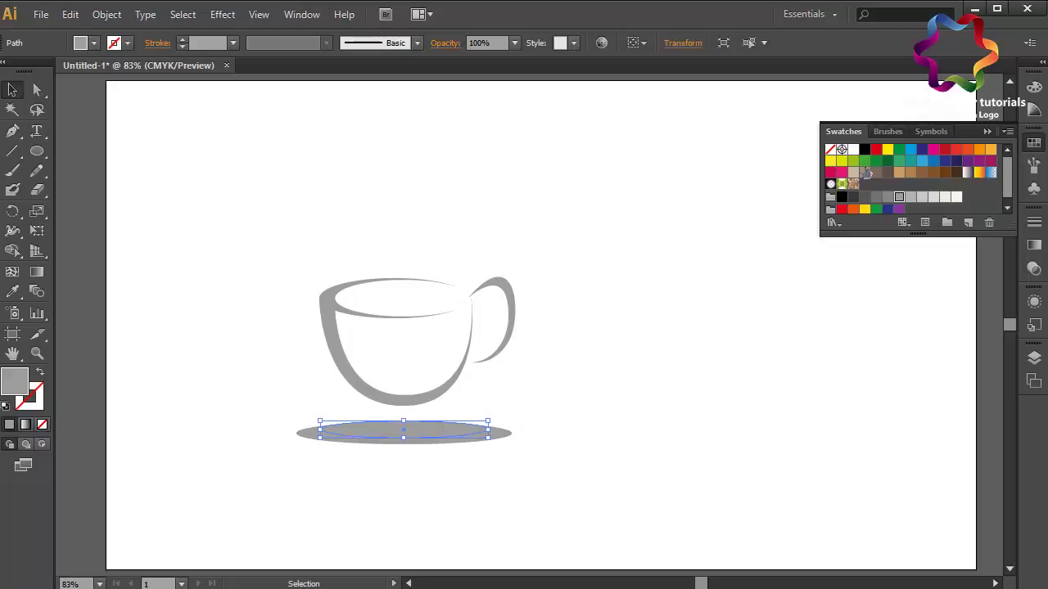
left_click(854, 150)
left_click(697, 514)
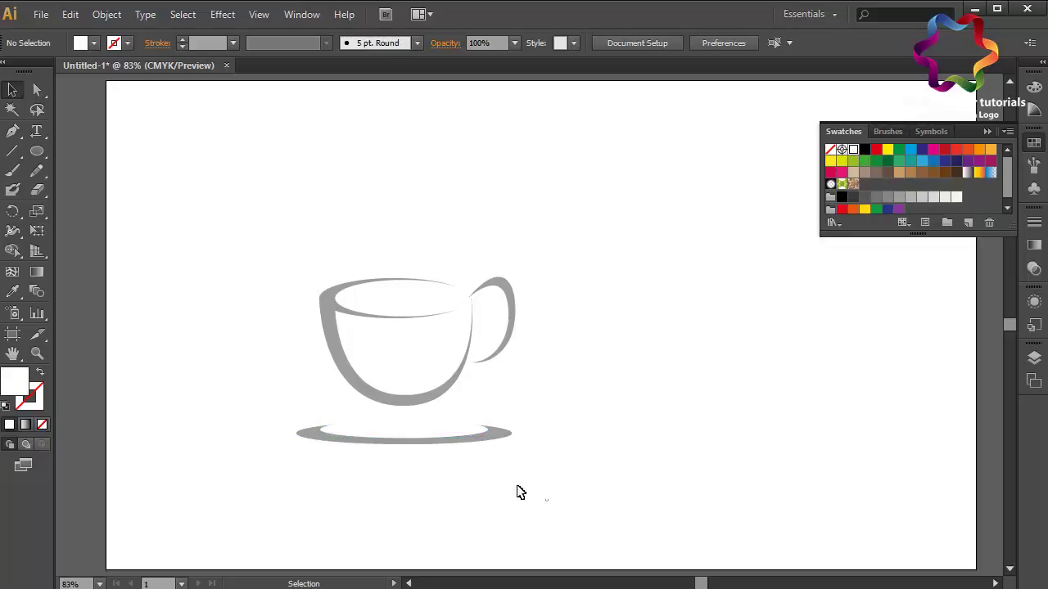
Nudge the outer grey saucer ellipse up two steps.
left_click_drag(547, 498, 405, 432)
key("Up")
key("Up")
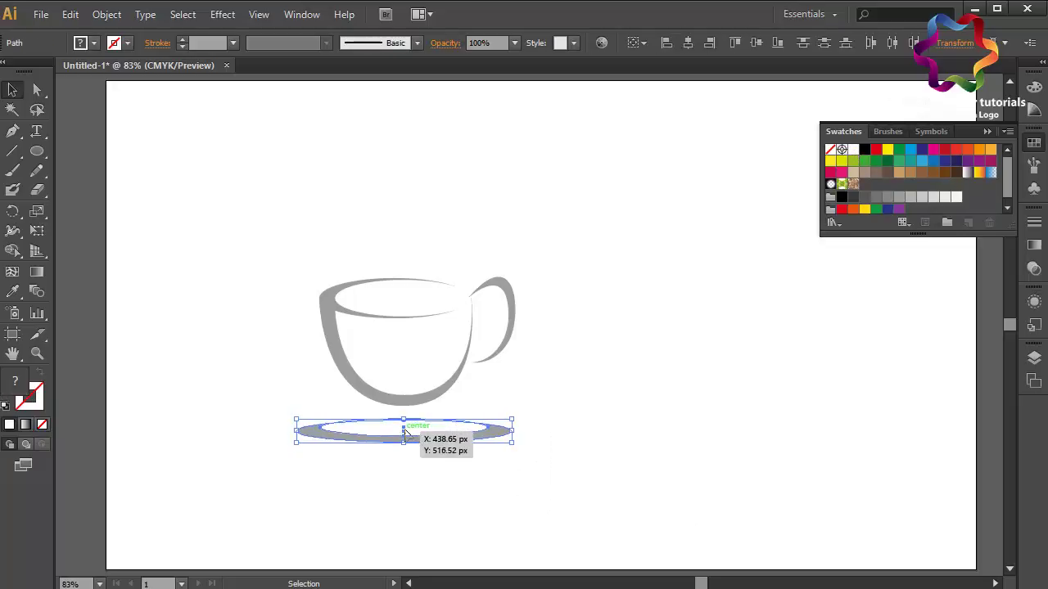
key("Up")
key("Up")
key("Up")
key("Up")
Draw a closed S-curve steam wisp rising from the cup's rim.
left_click(600, 487)
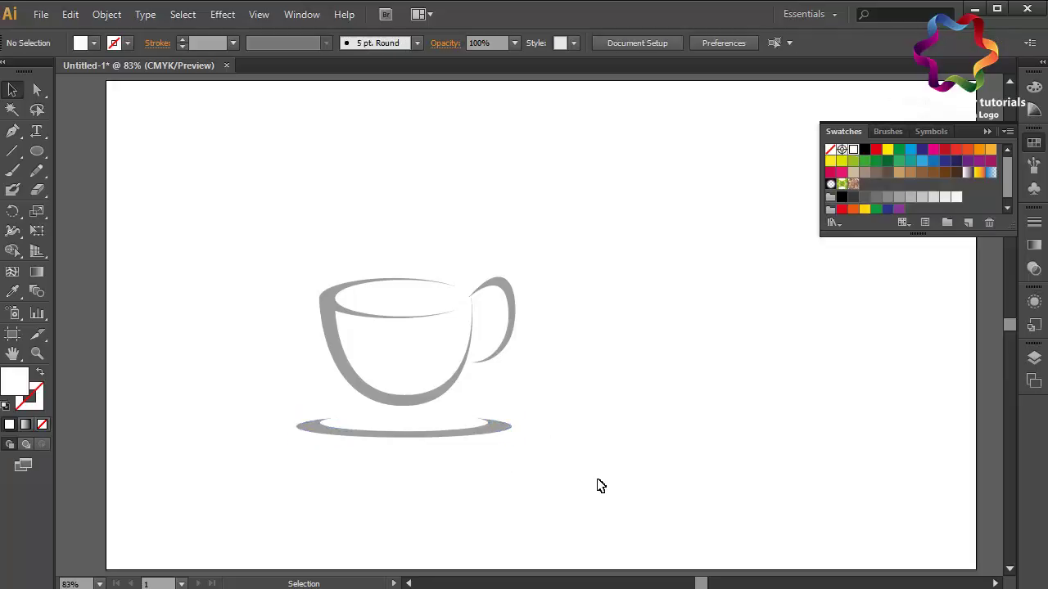
left_click_drag(467, 460, 524, 511)
left_click(12, 131)
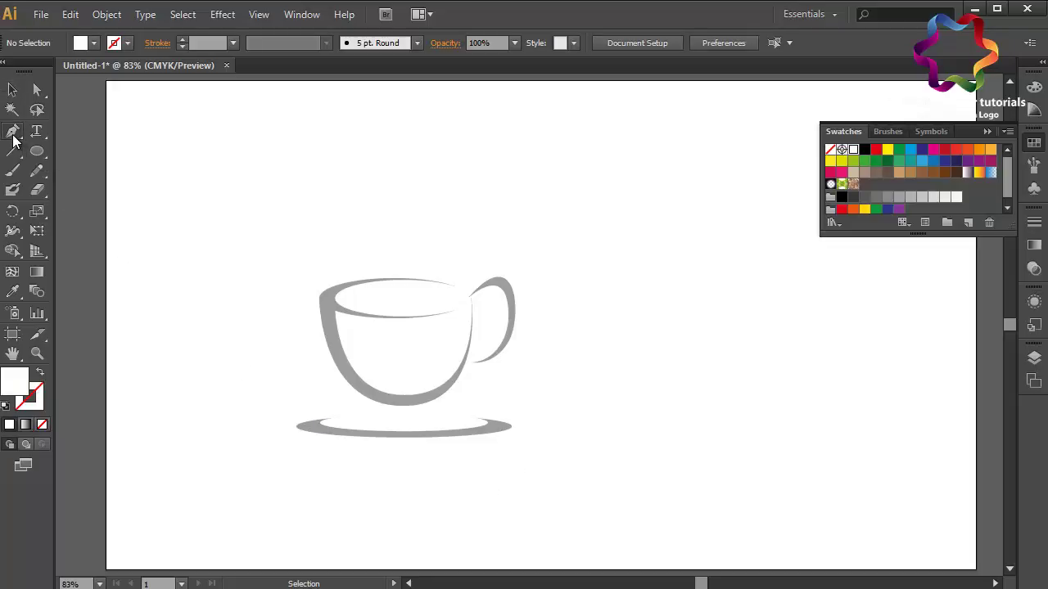
left_click(425, 202)
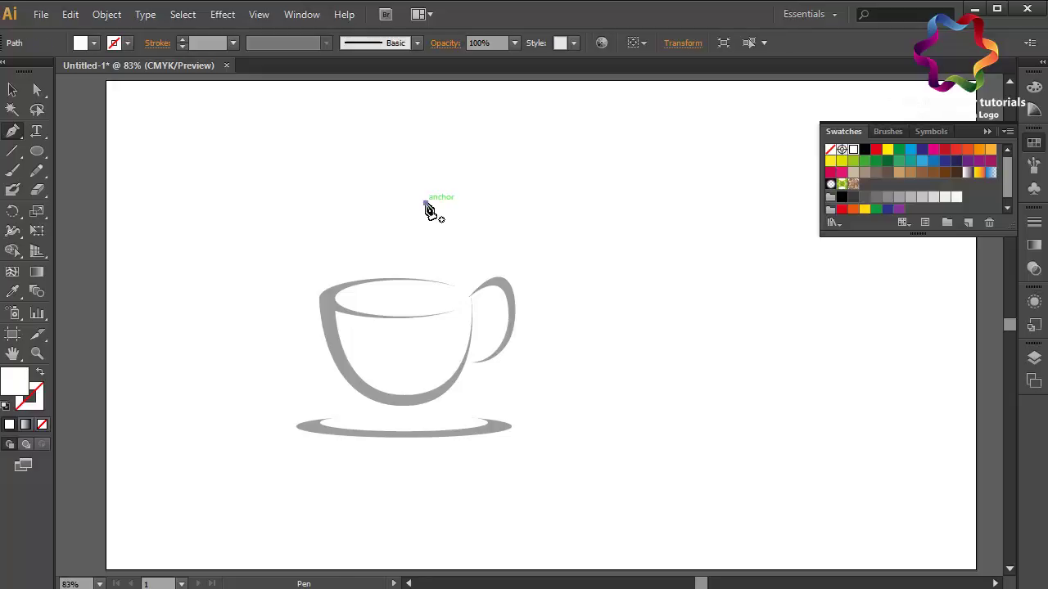
mouse_move(413, 247)
left_mouse_down()
mouse_move(435, 277)
mouse_move(424, 297)
left_mouse_up()
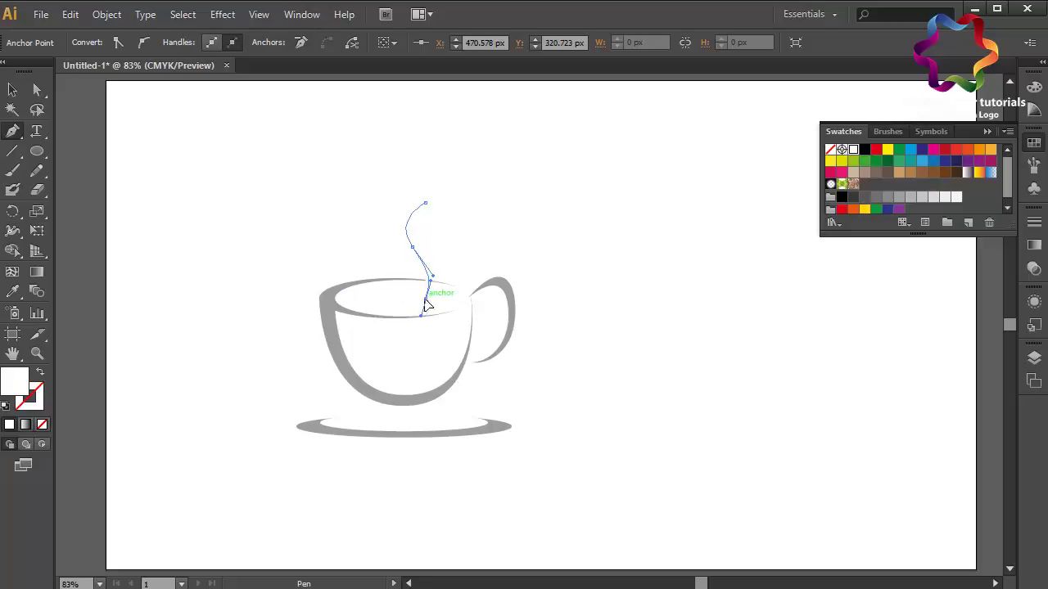
mouse_move(428, 298)
left_mouse_down()
mouse_move(416, 235)
mouse_move(432, 208)
left_mouse_up()
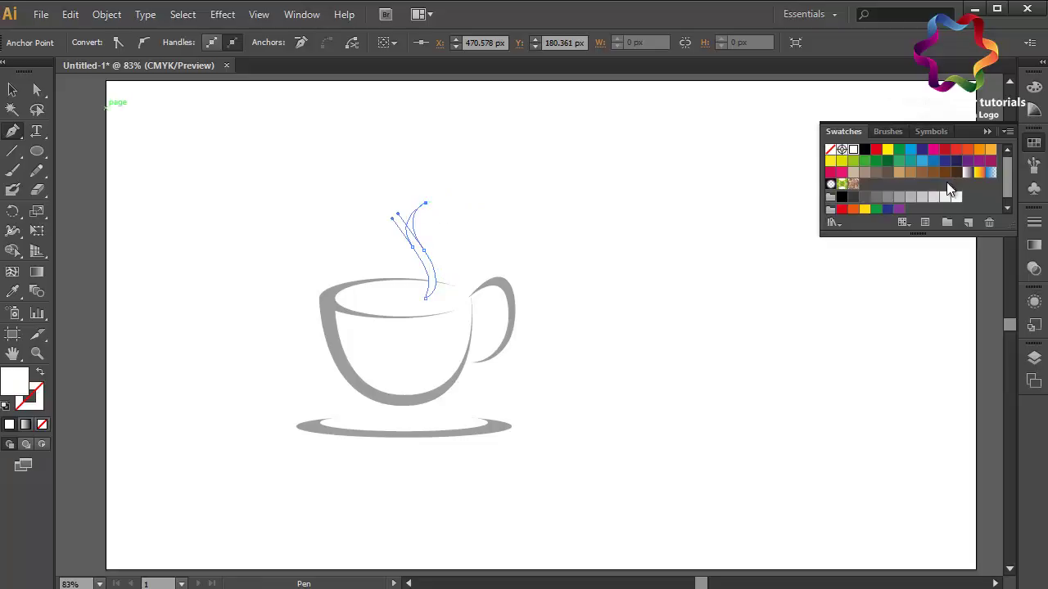
Fill the wisp light grey, reshape its top curve, and select it.
left_click(932, 200)
left_click(921, 200)
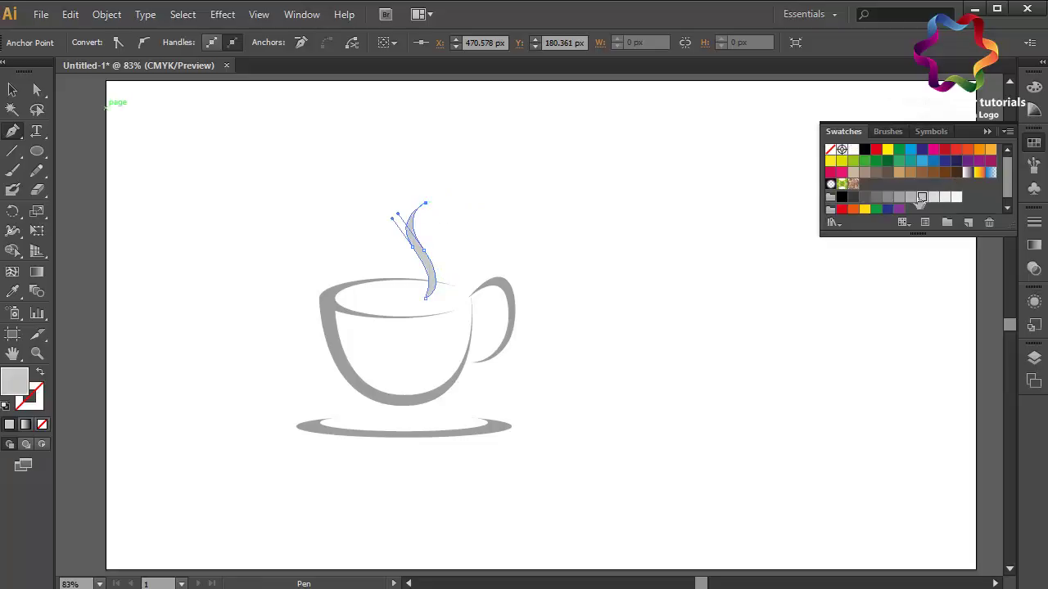
left_click(910, 198)
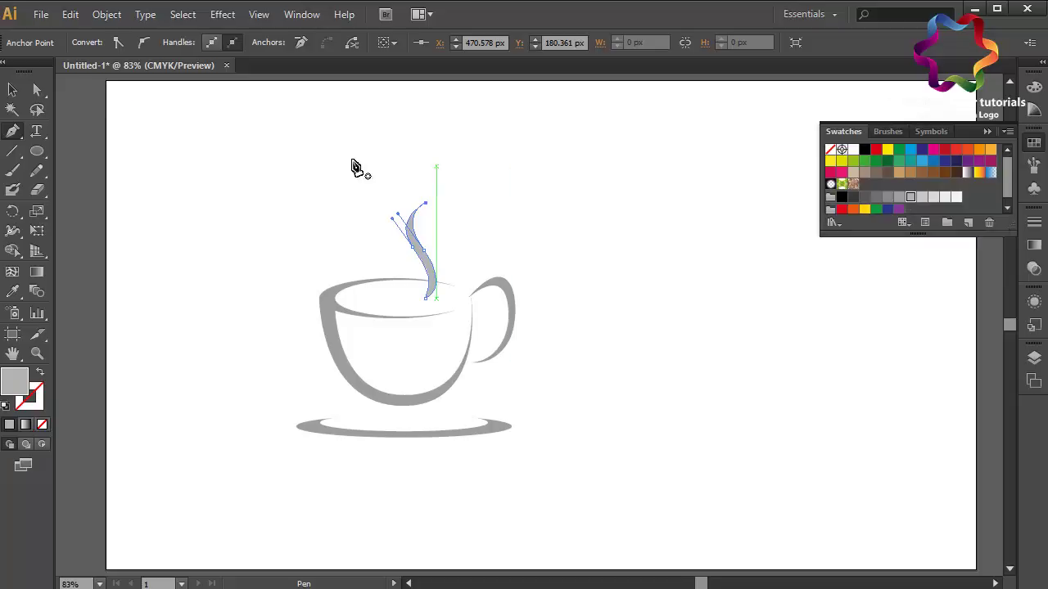
left_click(37, 89)
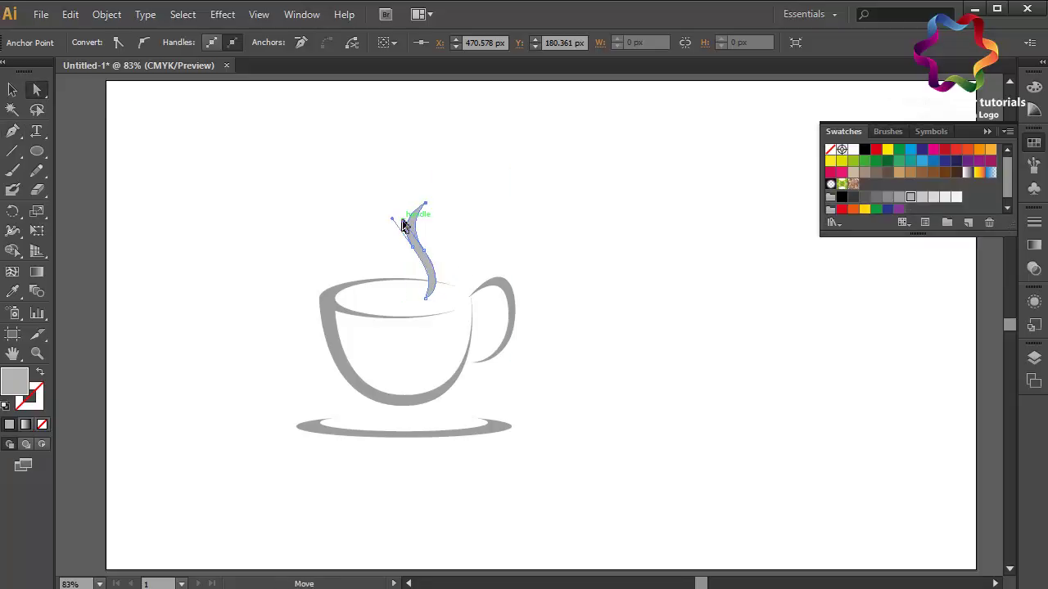
left_click_drag(396, 219, 393, 219)
left_click(311, 213)
left_click(12, 89)
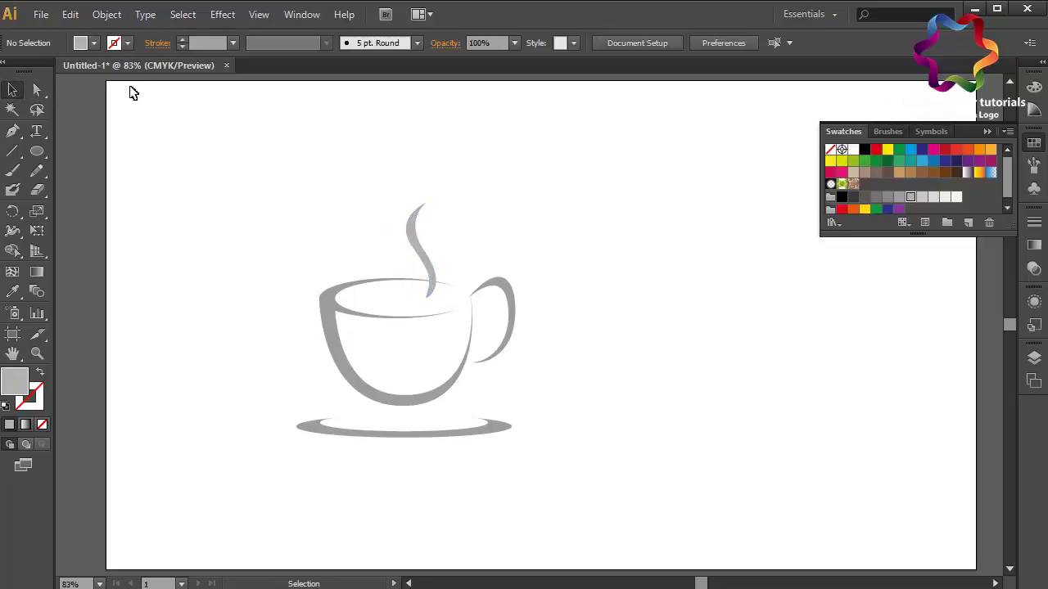
left_click(405, 216)
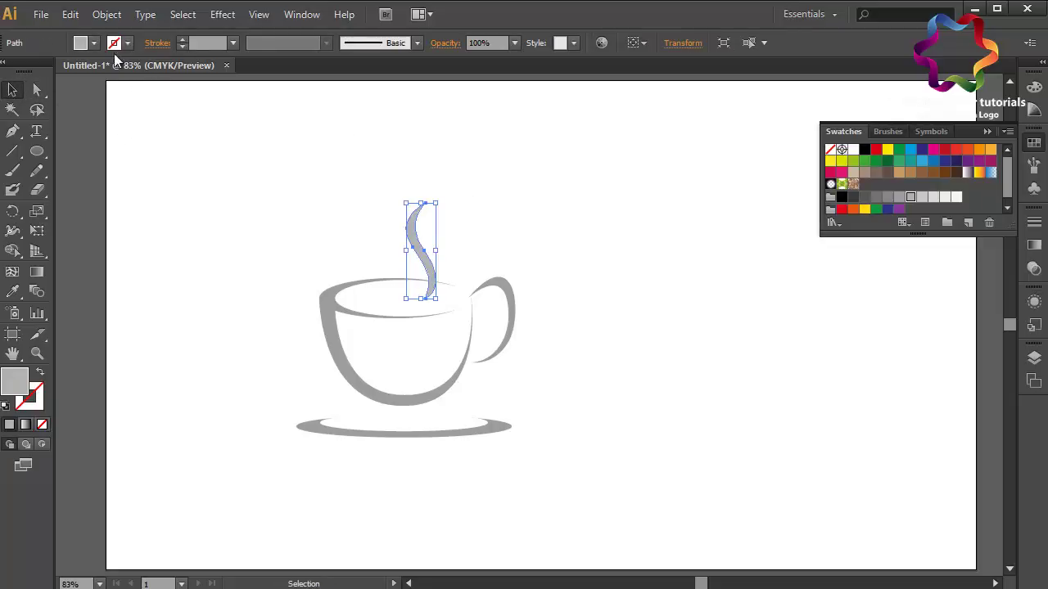
Copy the steam wisp and move the pasted copy left as a second wisp.
left_click(70, 14)
left_click(96, 92)
left_click(69, 15)
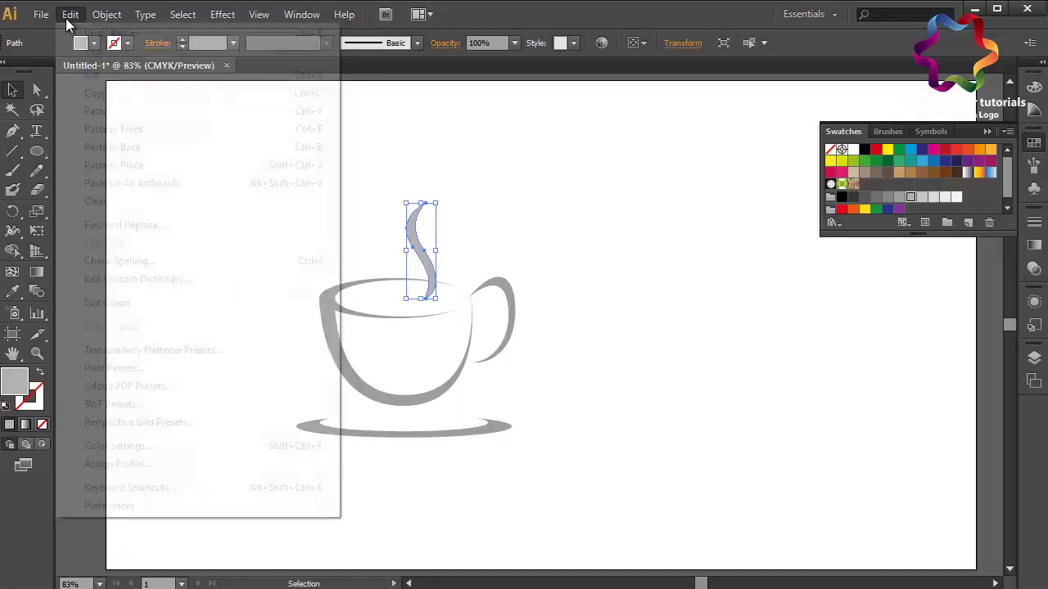
left_click(131, 128)
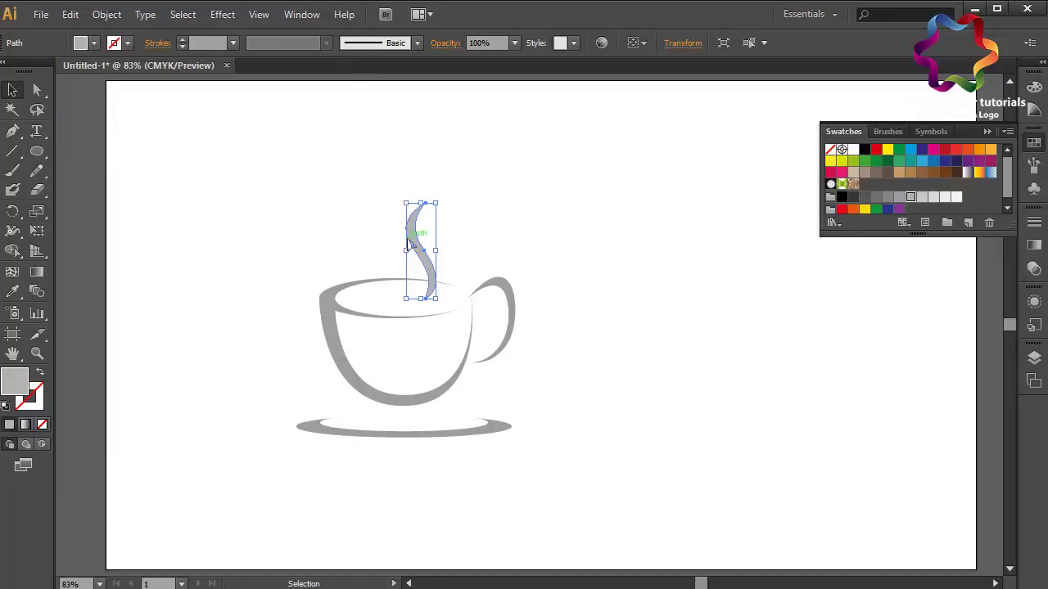
left_click_drag(414, 239, 384, 230)
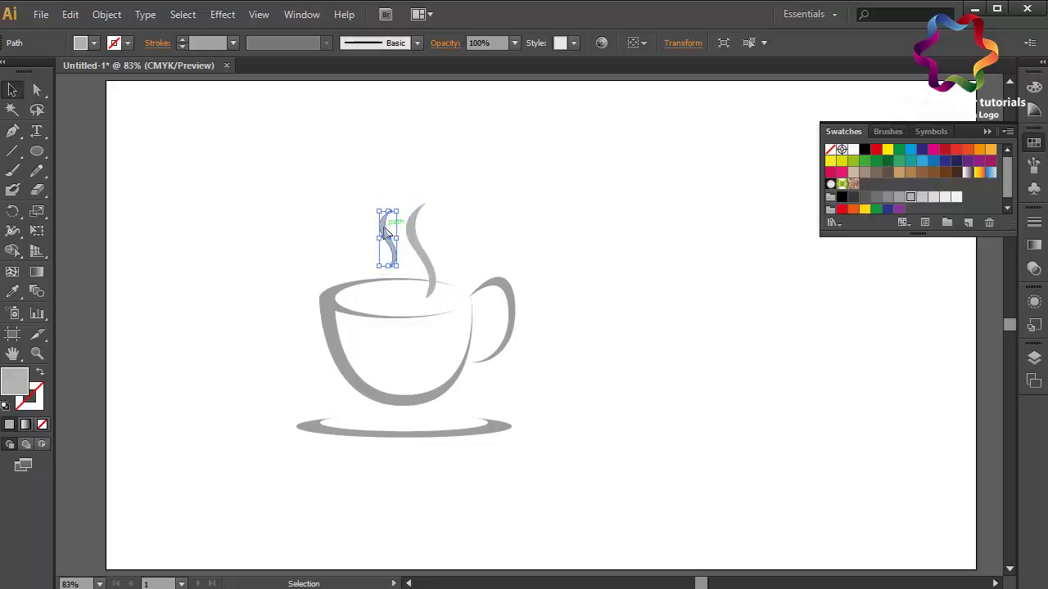
left_click(502, 233)
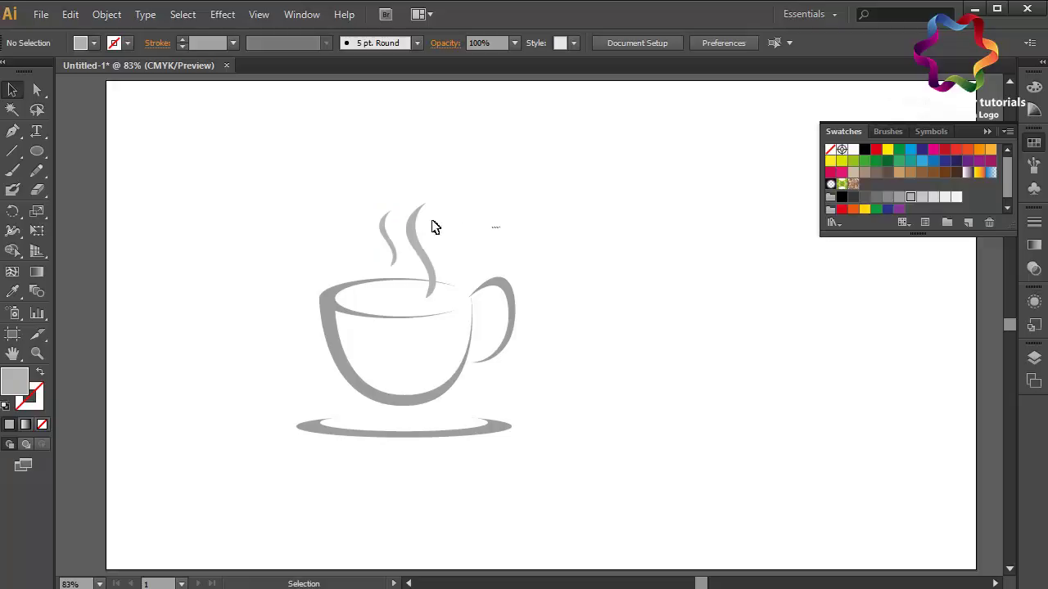
Select both steam wisps and give them a lighter grey fill.
left_click_drag(435, 226, 365, 218)
left_click(890, 197)
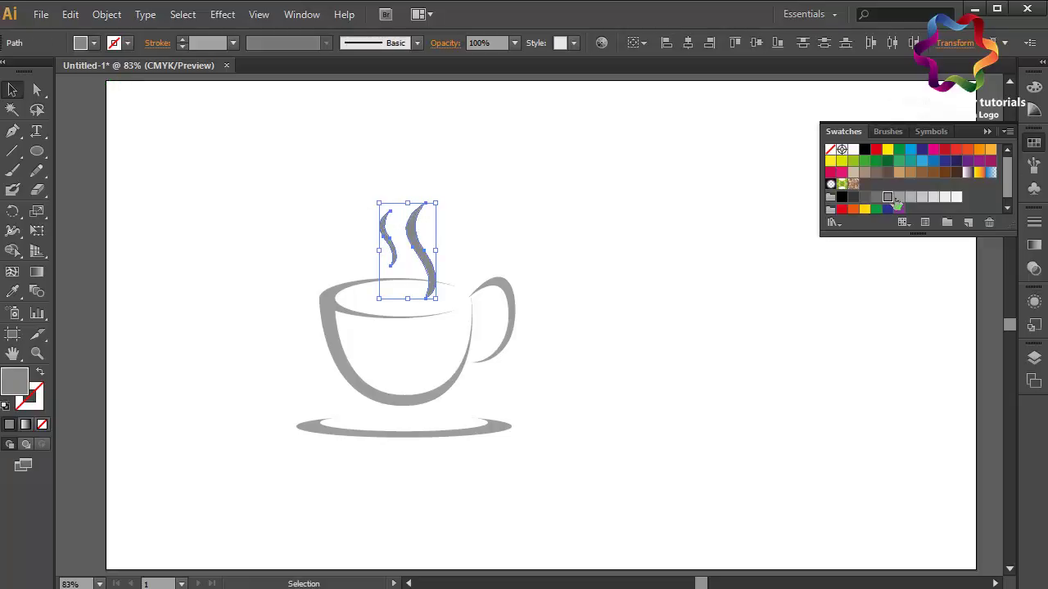
left_click(899, 197)
left_click(697, 432)
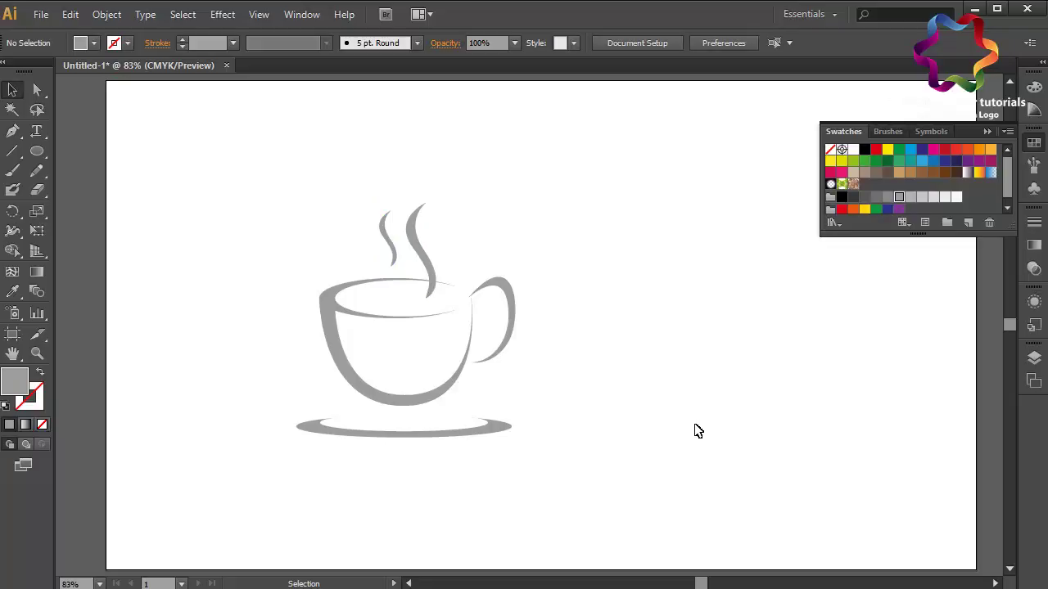
Paste a copy behind the saucer and flatten it into a smaller ellipse just below.
left_click_drag(571, 435, 454, 415)
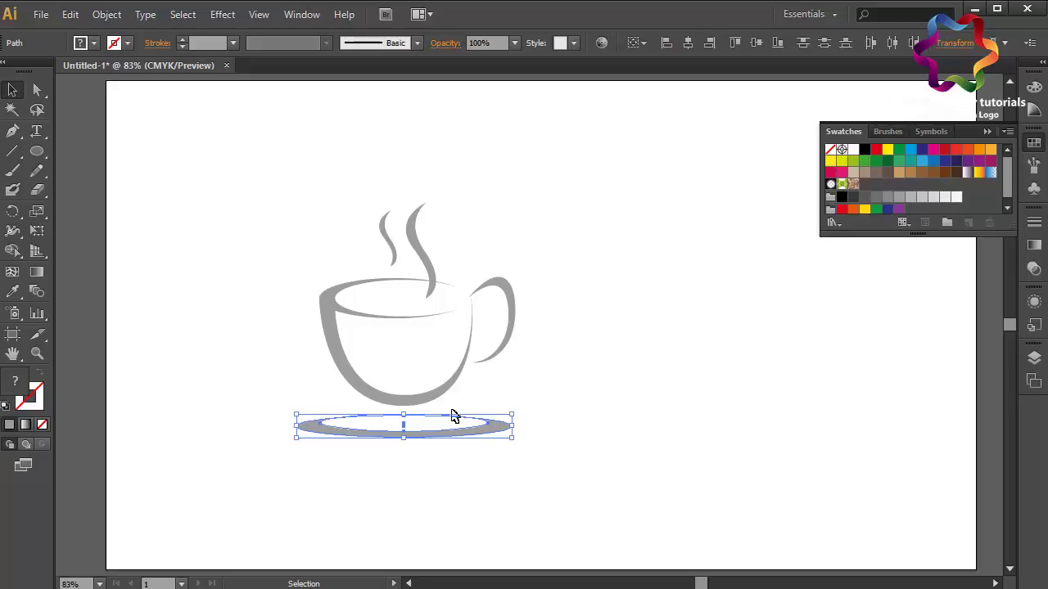
left_click(651, 459)
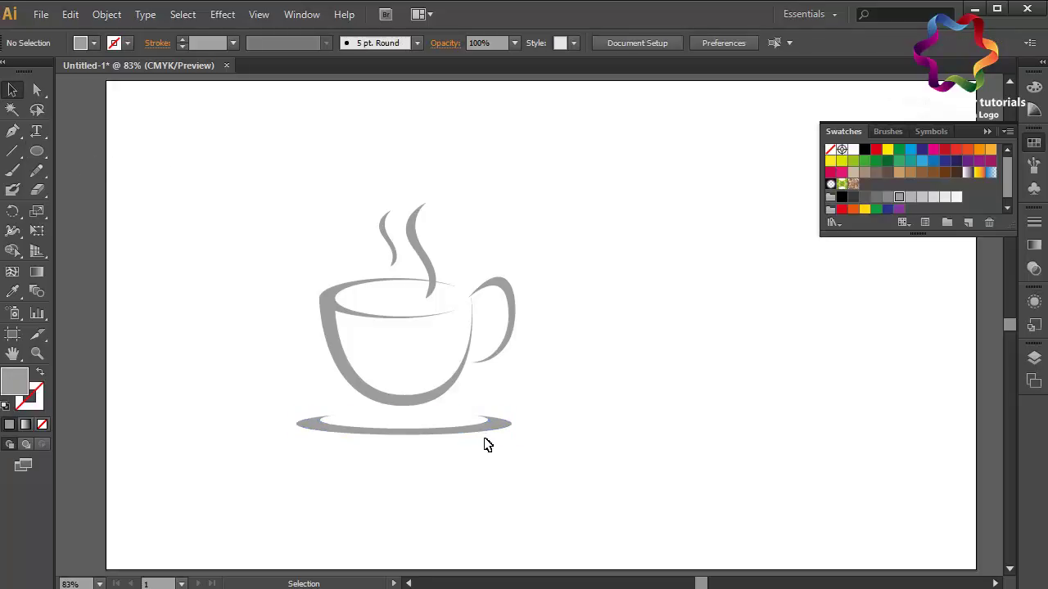
left_click_drag(516, 444, 467, 413)
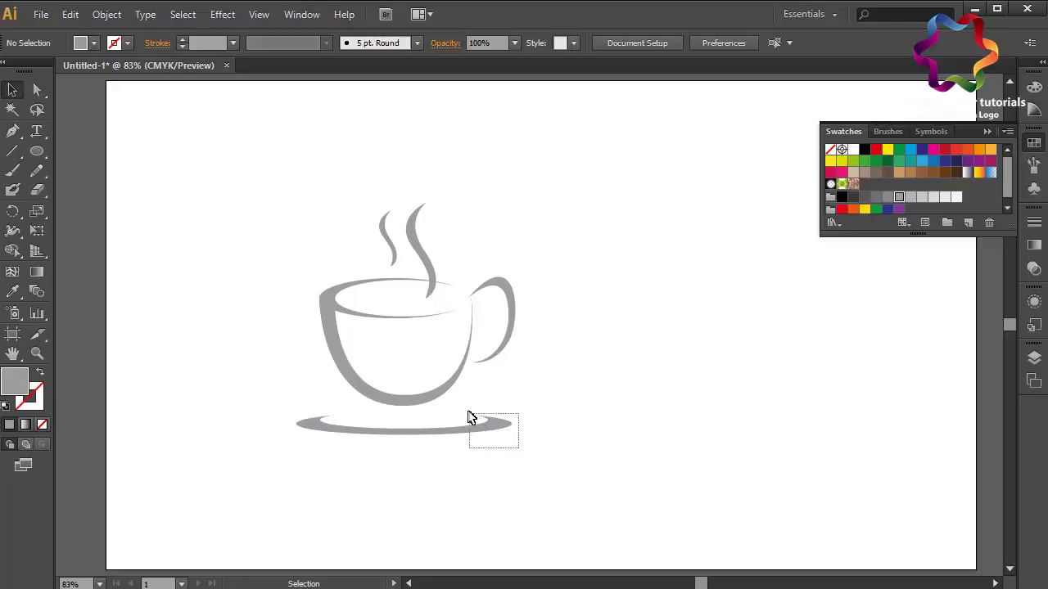
left_click(72, 14)
left_click(94, 92)
left_click(70, 14)
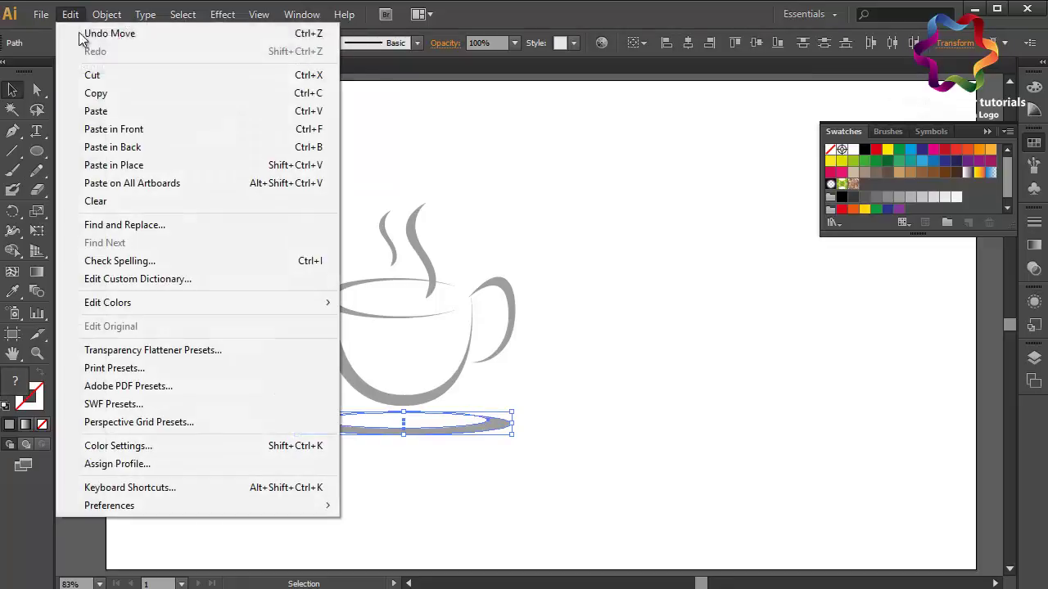
left_click(163, 148)
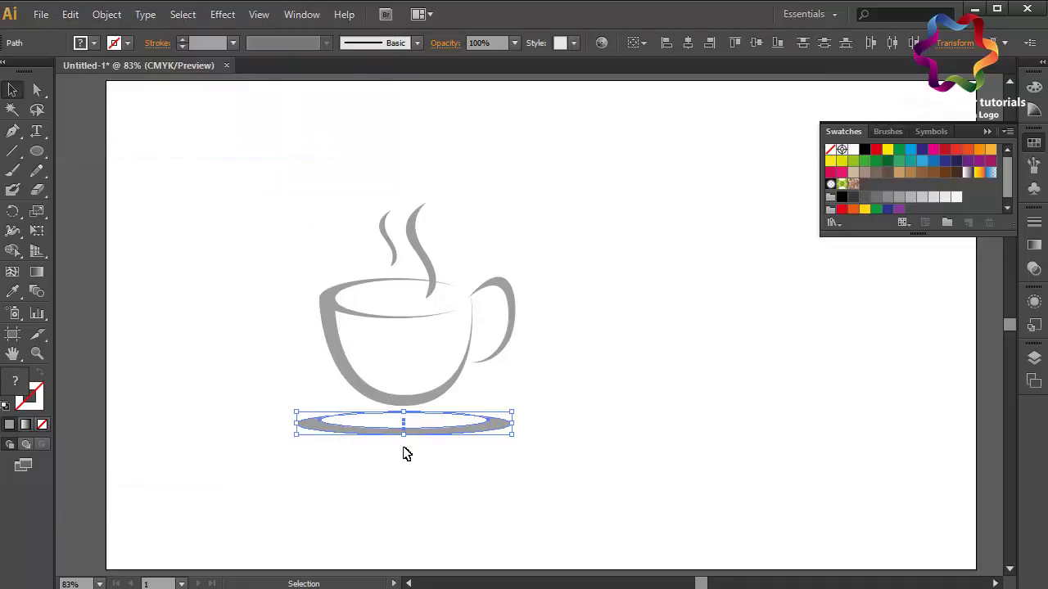
left_click_drag(404, 412, 403, 417)
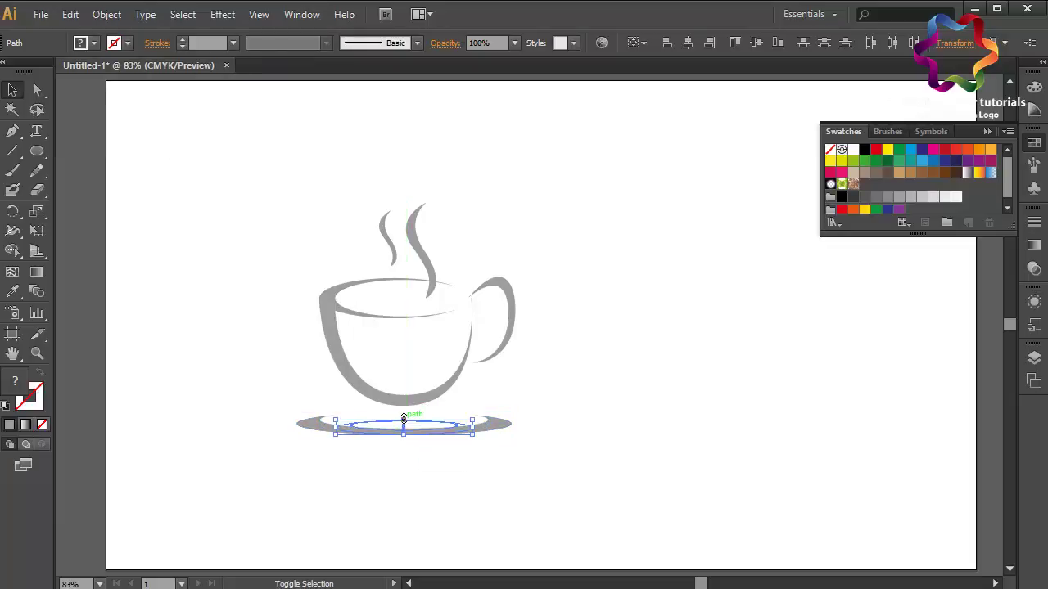
left_click_drag(404, 417, 404, 424)
left_click(644, 471)
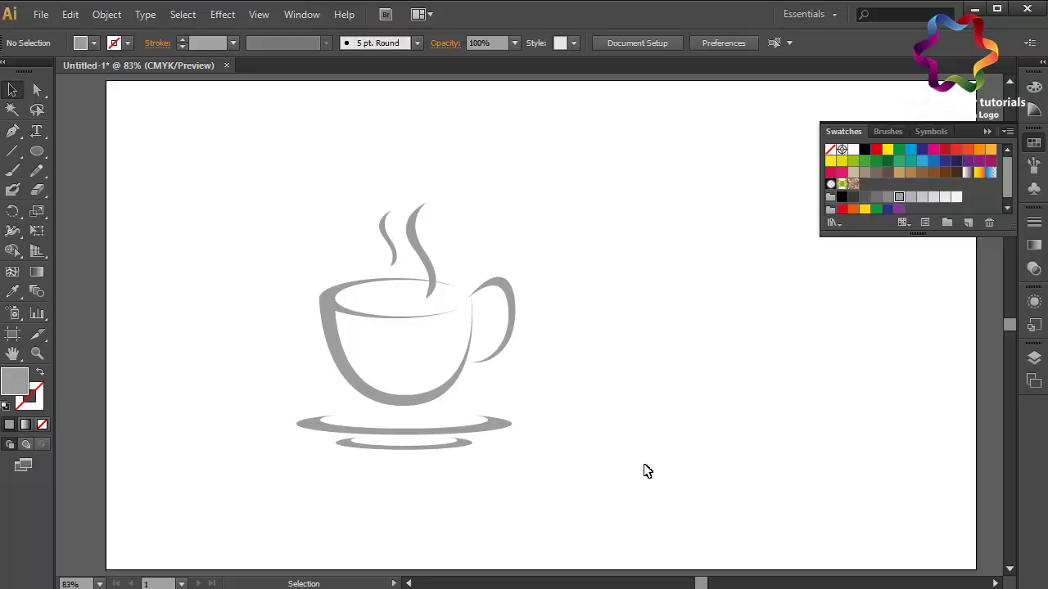
Select the handle, both wisps, the cup and both saucer ellipses, and fill them all brown.
left_click(503, 283)
left_click(416, 248, "shift")
left_click(388, 236, "shift")
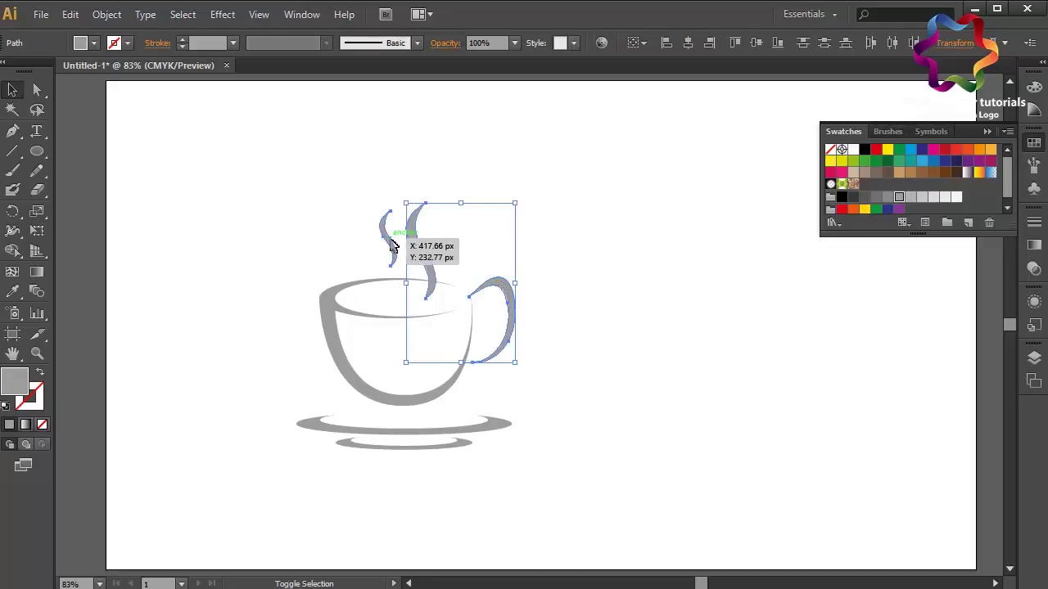
left_click(334, 327, "shift")
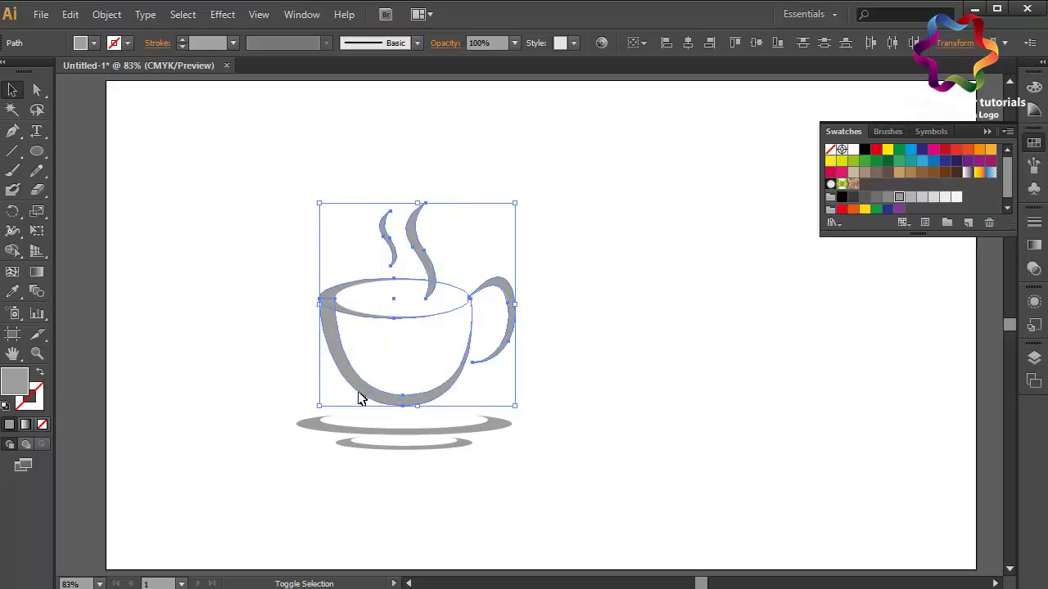
left_click(324, 429, "shift")
left_click(350, 449, "shift")
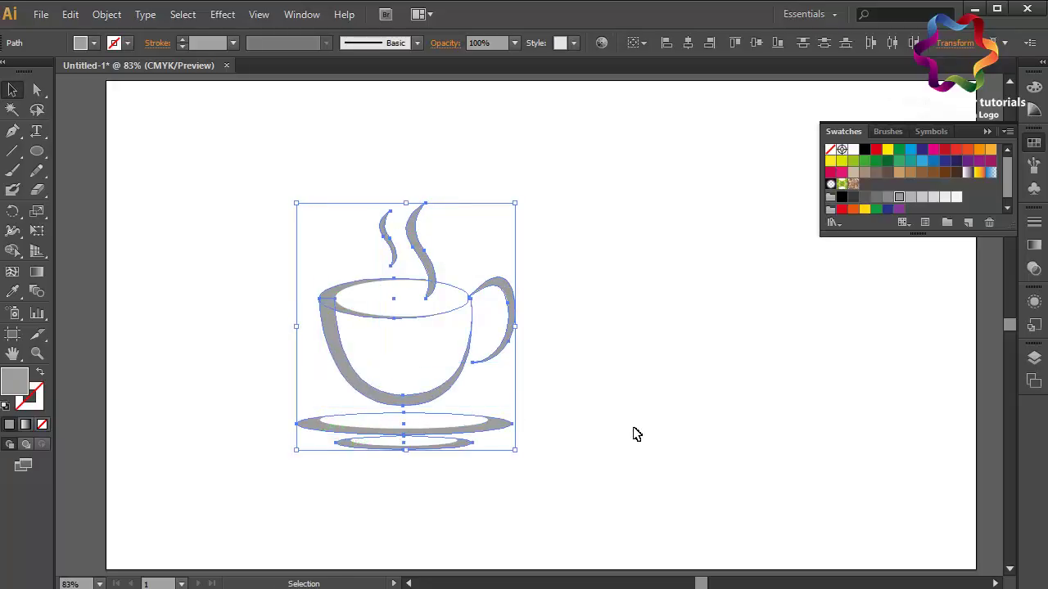
left_click(955, 173)
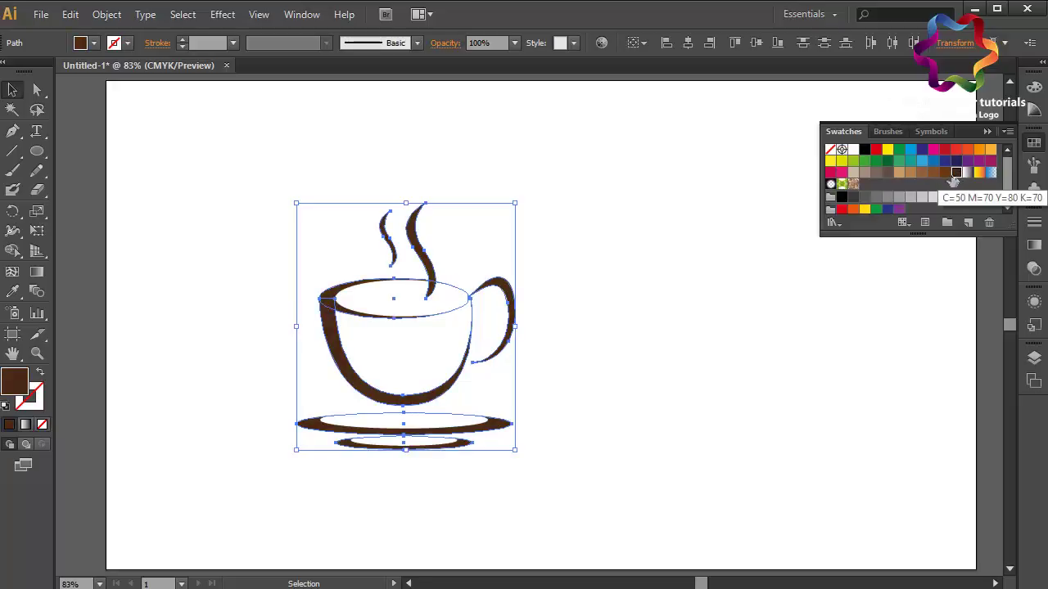
left_click(946, 173)
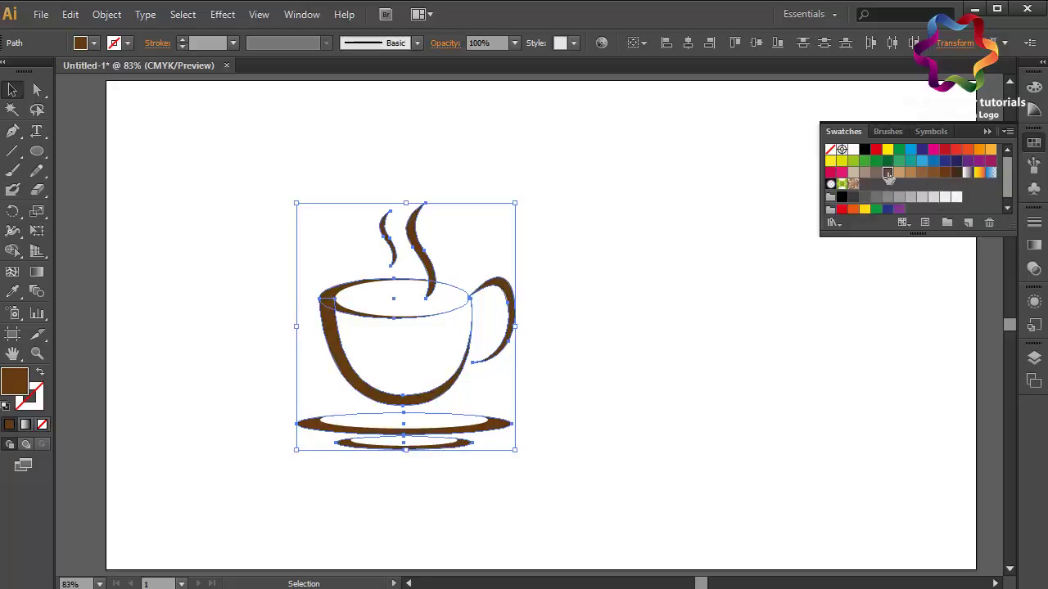
left_click(881, 172)
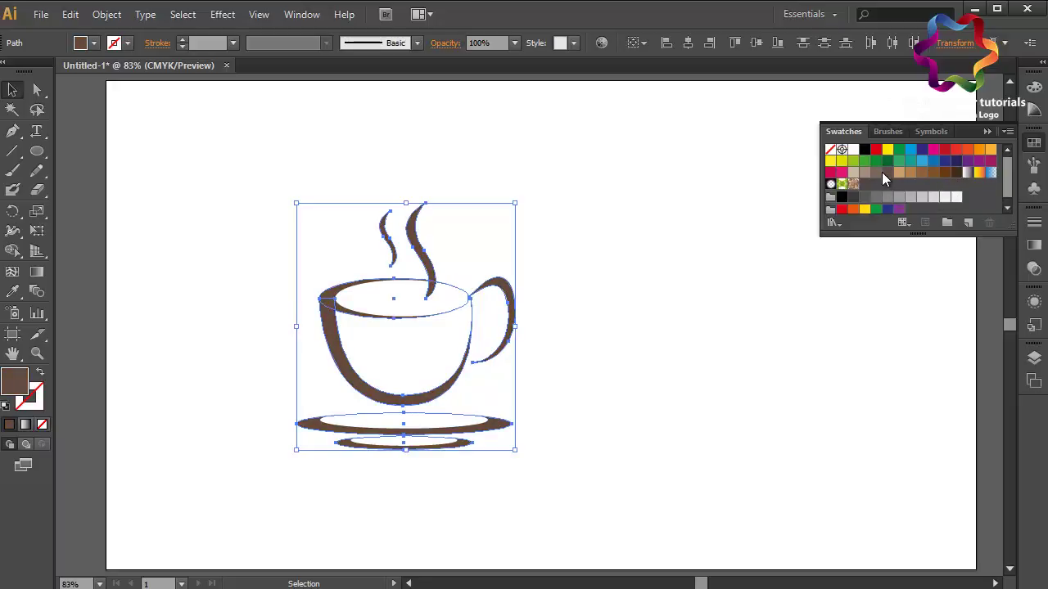
left_click(946, 173)
left_click(618, 326)
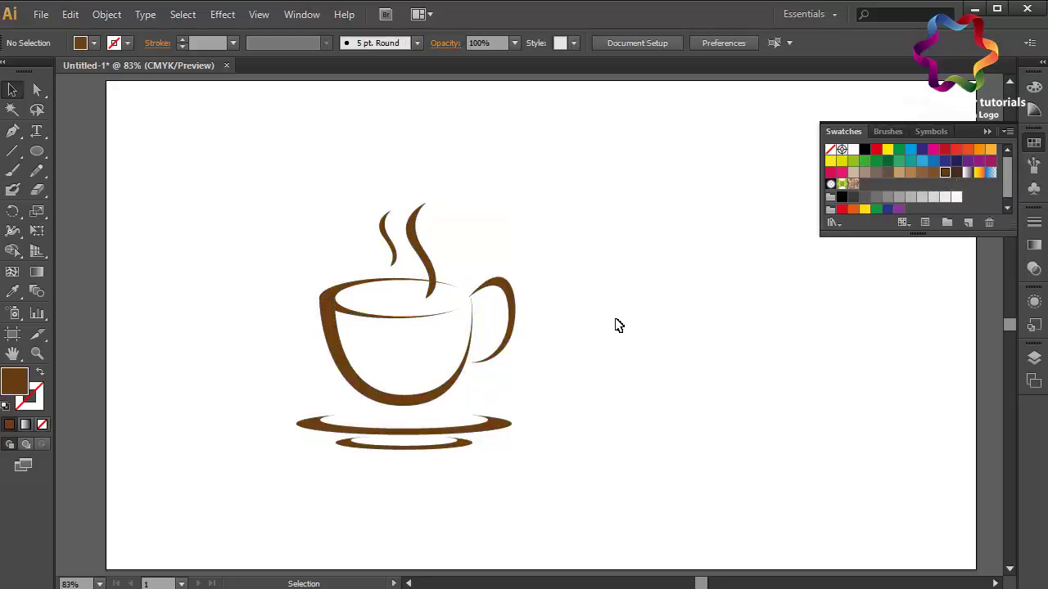
Save As '1 new logo 1.ai', keeping Illustrator CS6 as the file version.
left_click(41, 15)
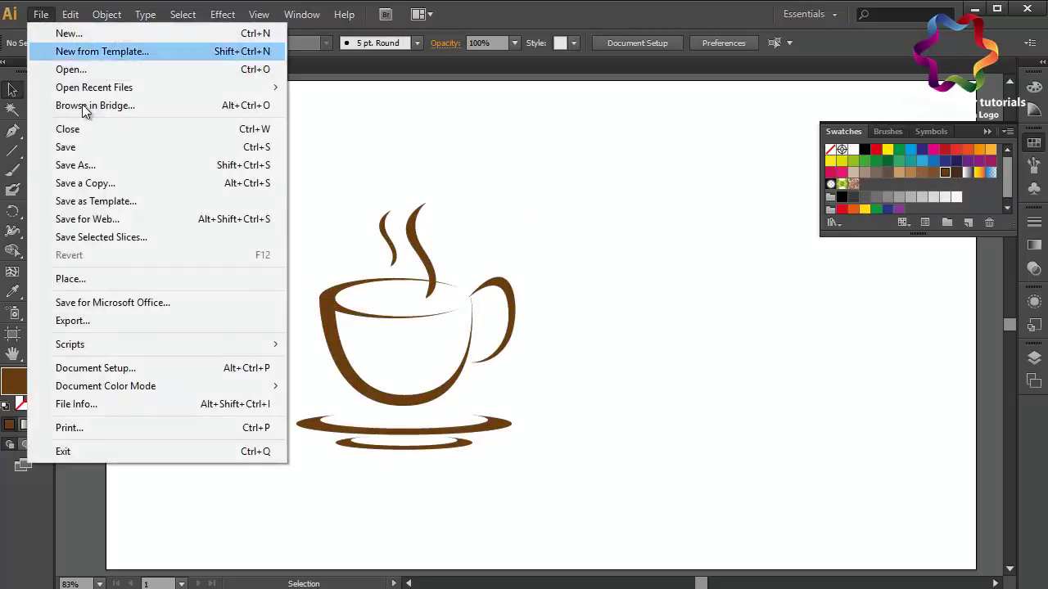
left_click(98, 163)
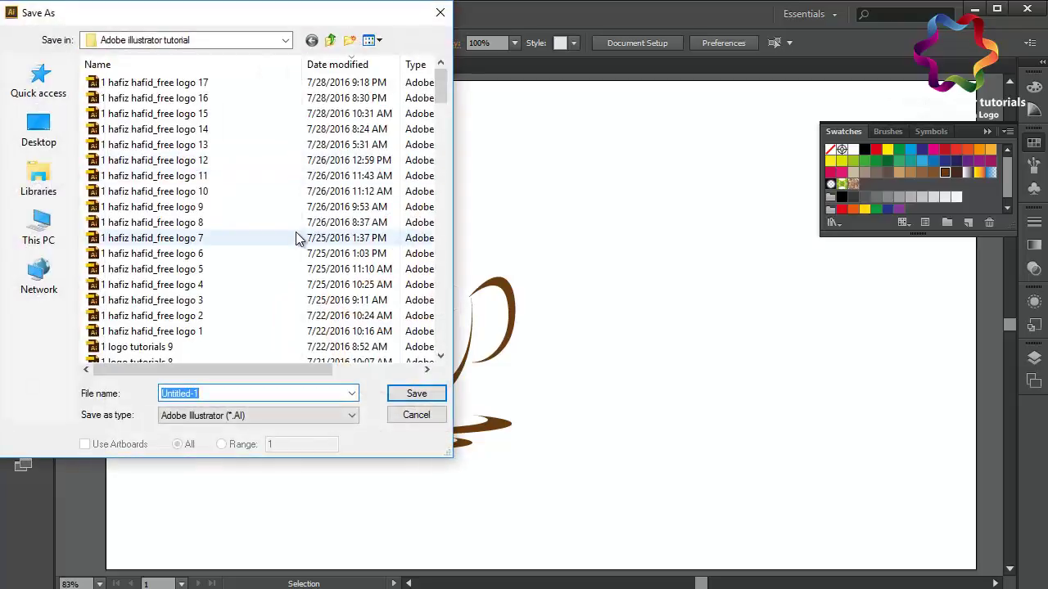
type("1")
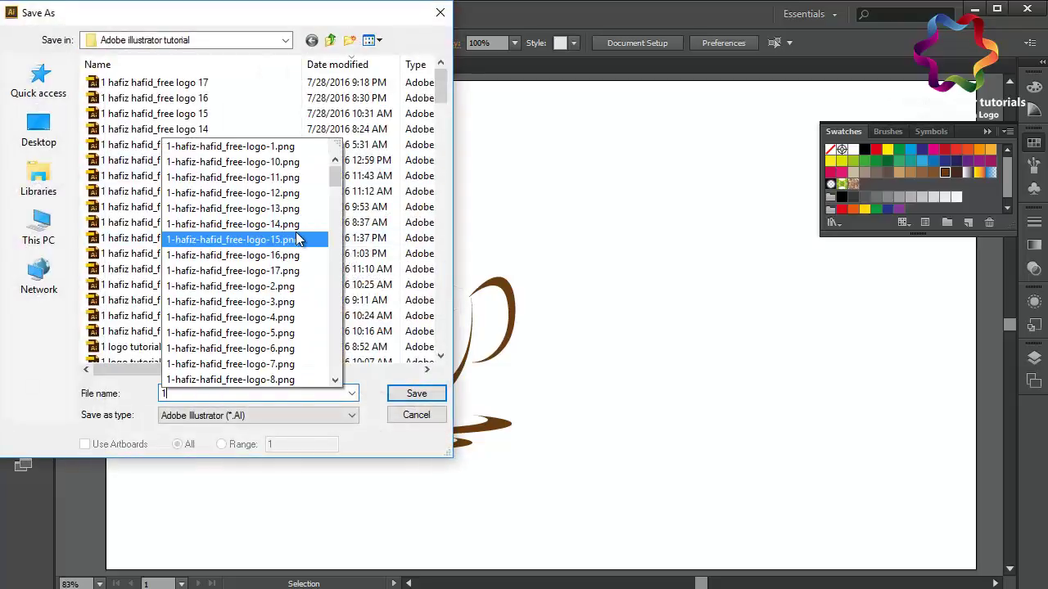
type("st")
key("BackSpace")
key("BackSpace")
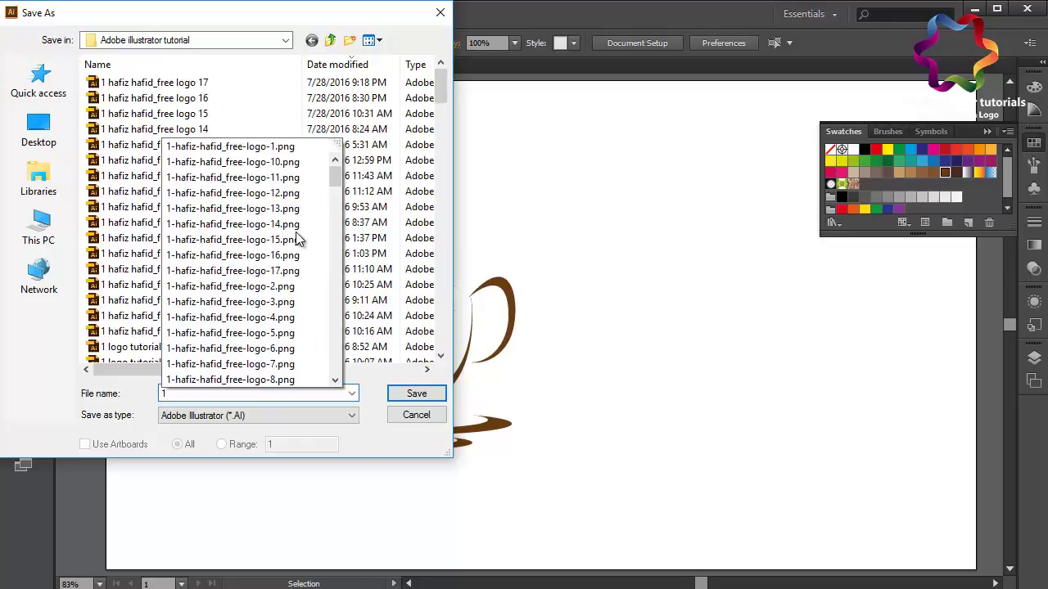
type(" new lo")
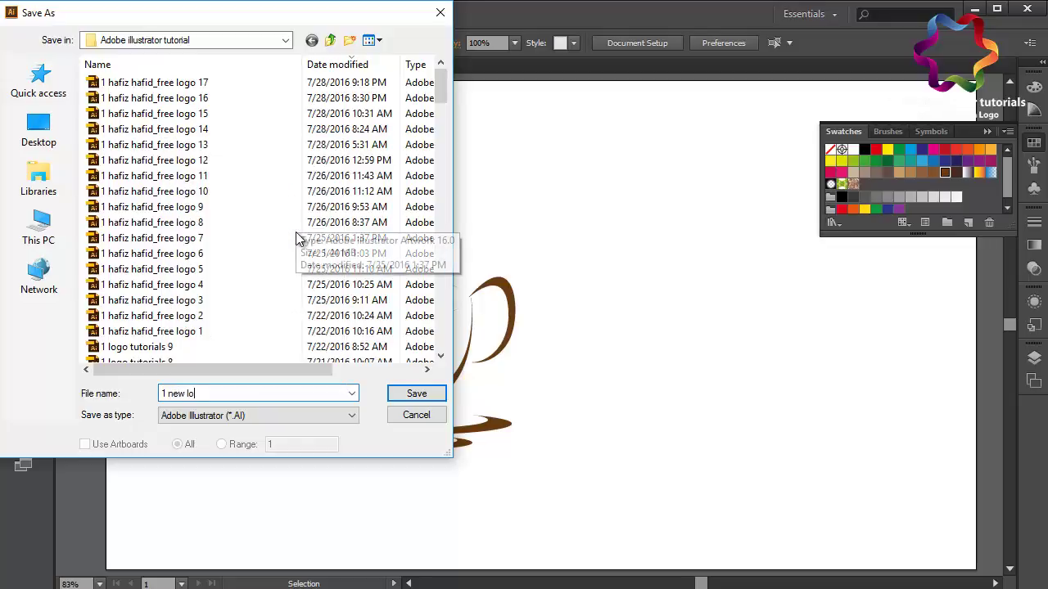
type("go 1")
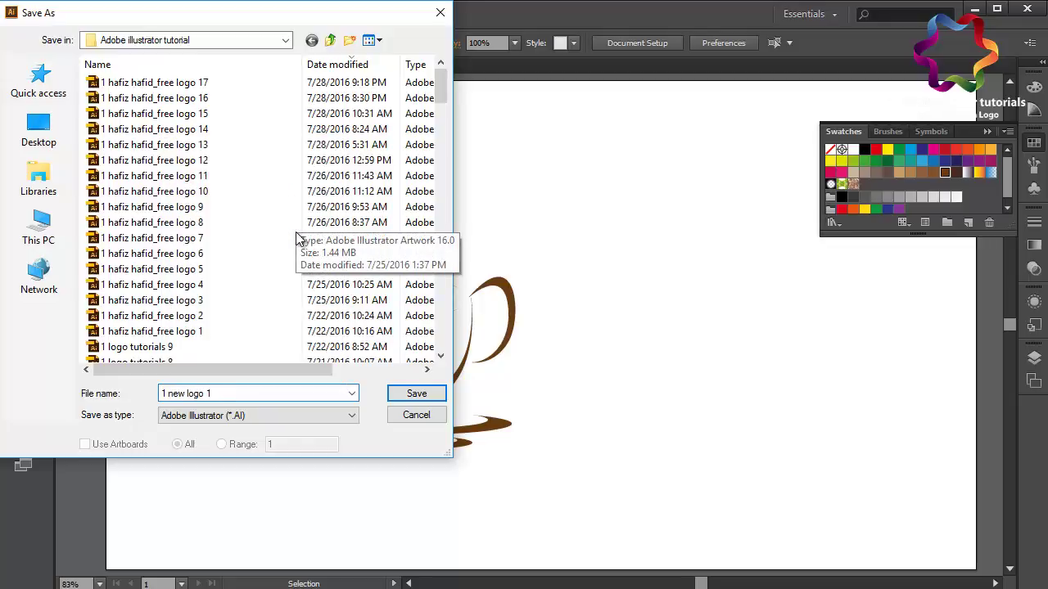
key("Return")
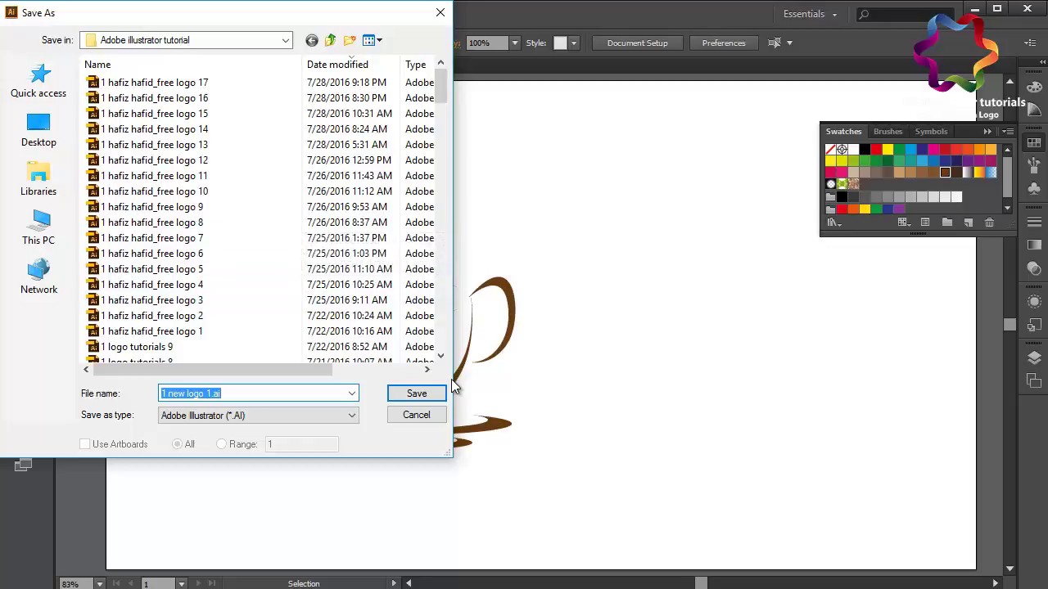
left_click(431, 396)
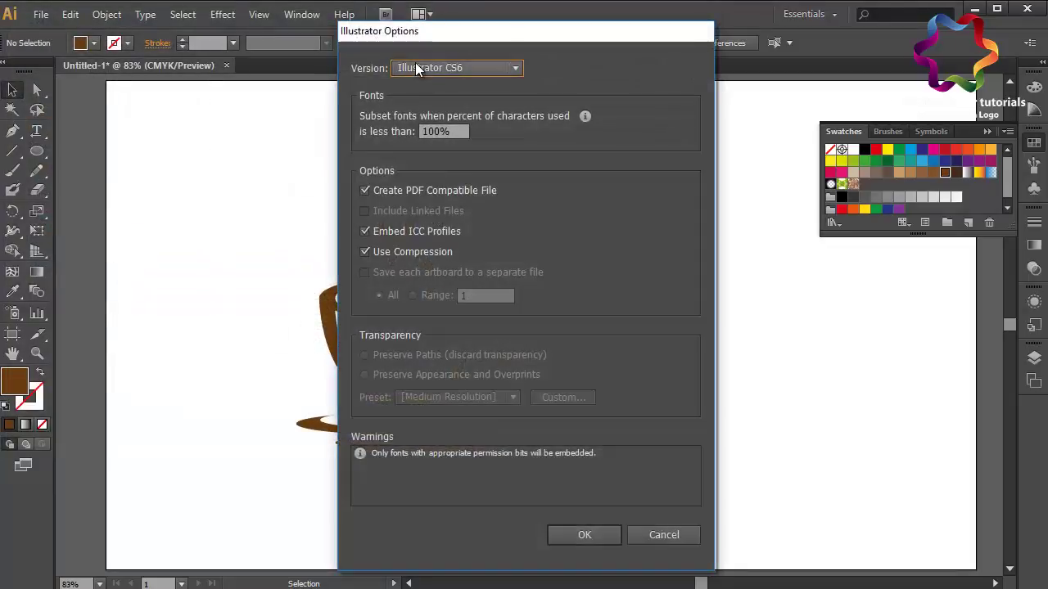
left_click(417, 67)
left_click(423, 84)
Confirm the Illustrator save options to finish saving the logo file.
left_click(570, 540)
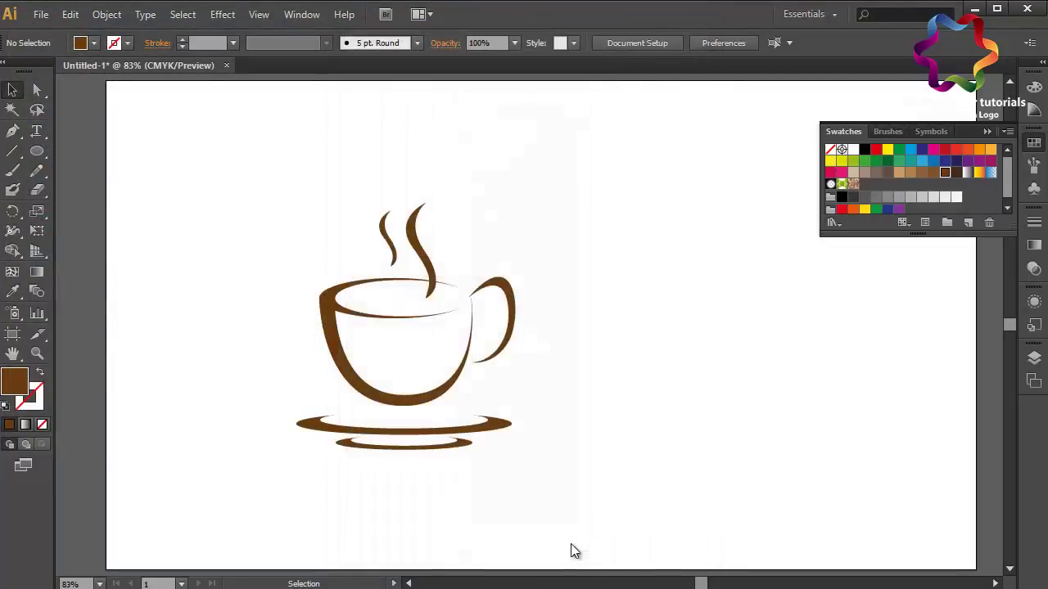